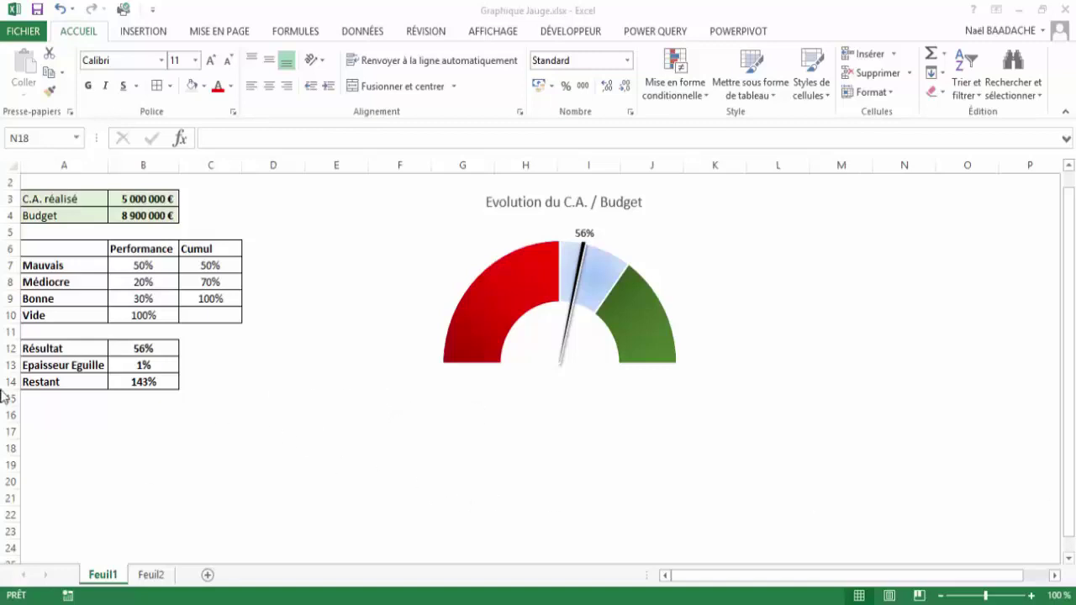
Step: Check the Résultat formula and figures, then enter 3 500 000 € as actual revenue in B3
{"action": "left_click", "coordinate": [150, 348]}
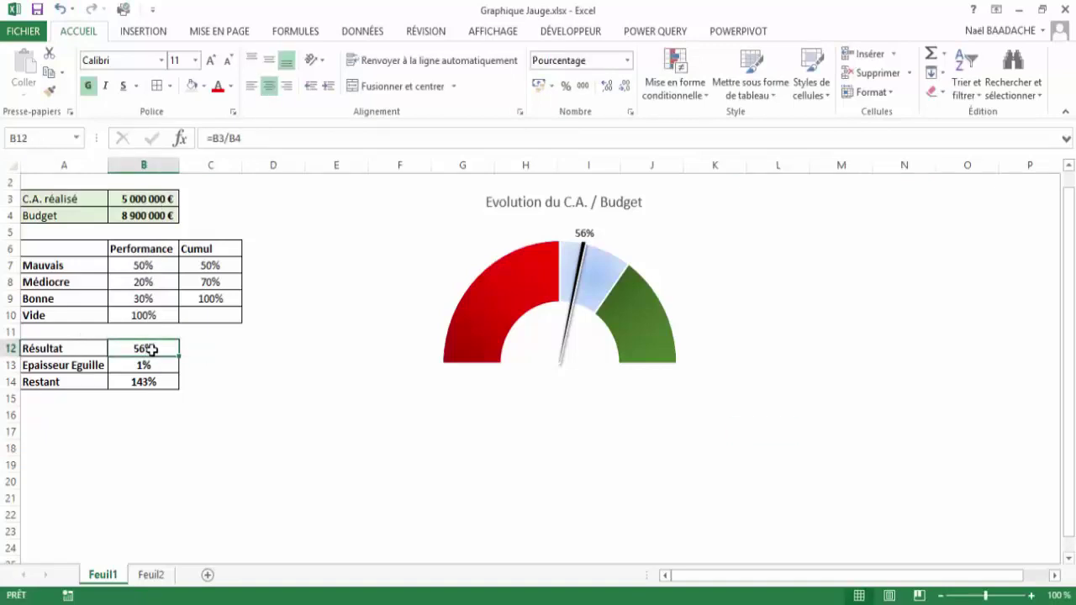
{"action": "left_click", "coordinate": [145, 197]}
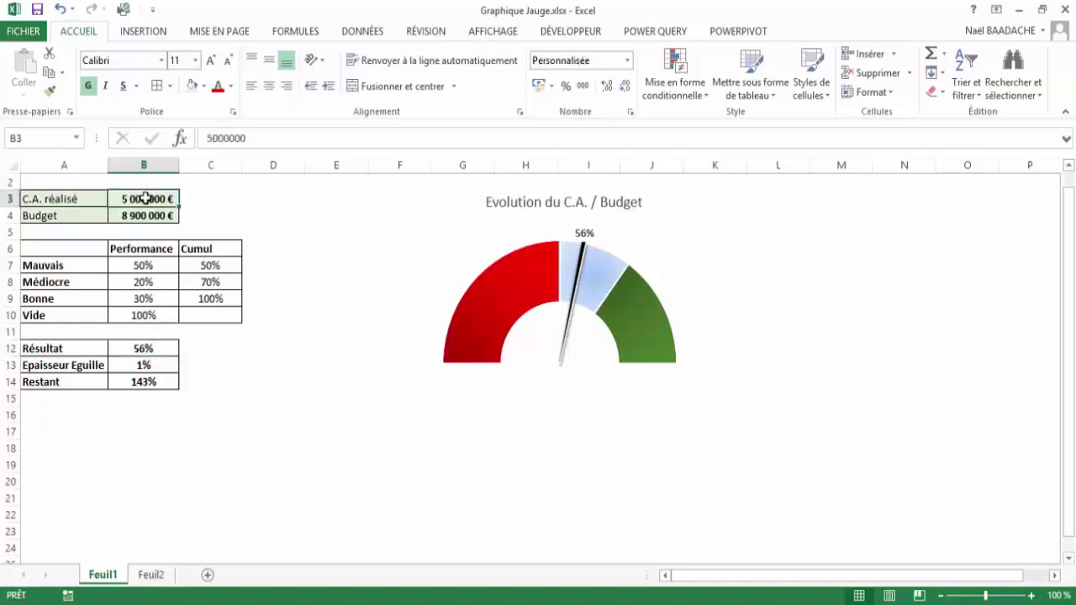
{"action": "left_click", "coordinate": [145, 214]}
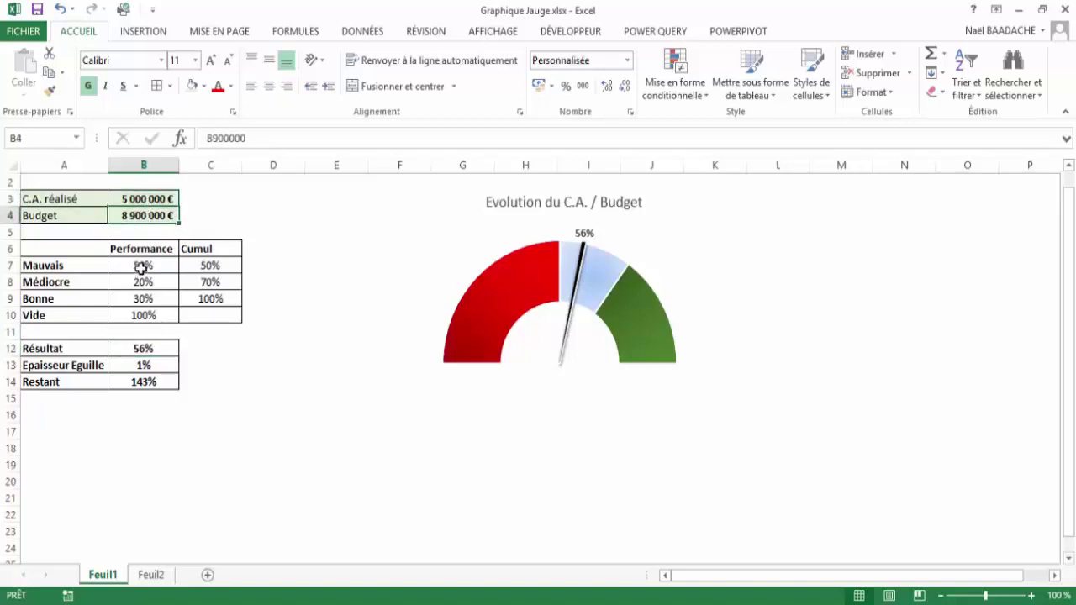
{"action": "left_click", "coordinate": [148, 198]}
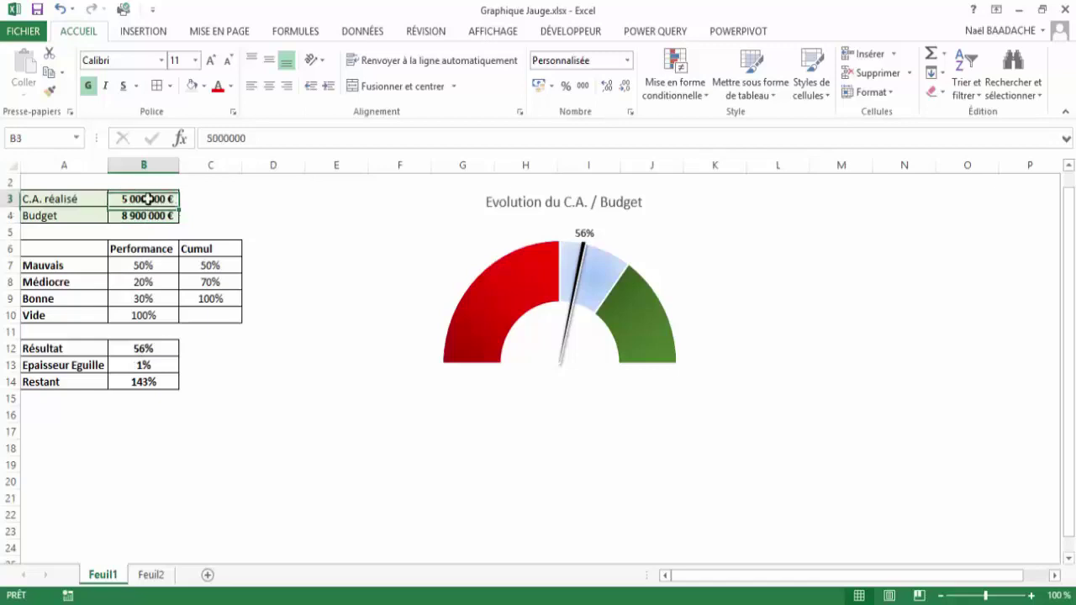
{"action": "type", "text": "3500"}
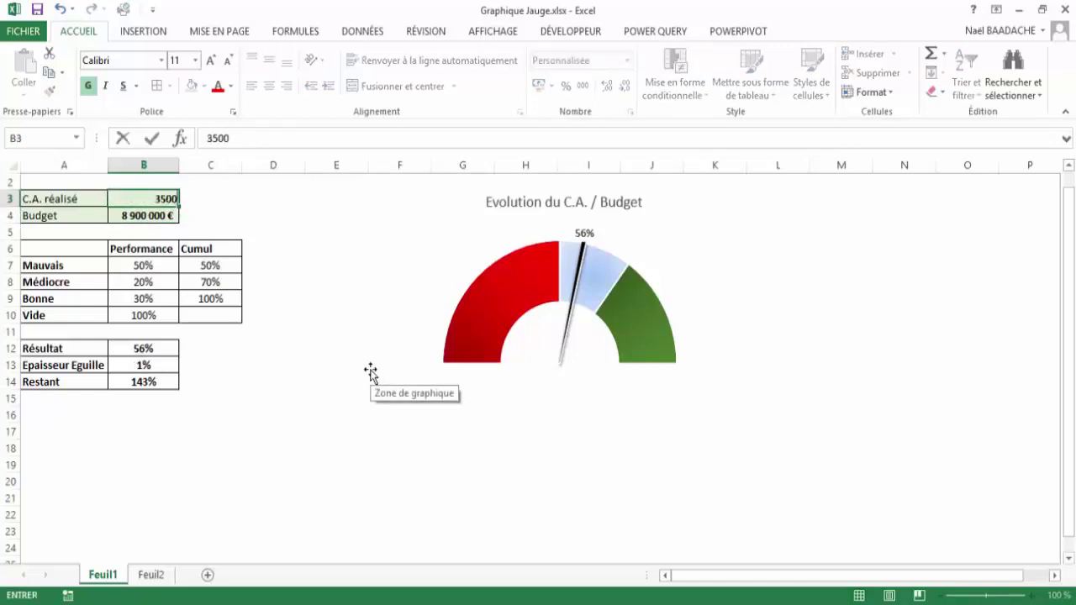
{"action": "type", "text": "000"}
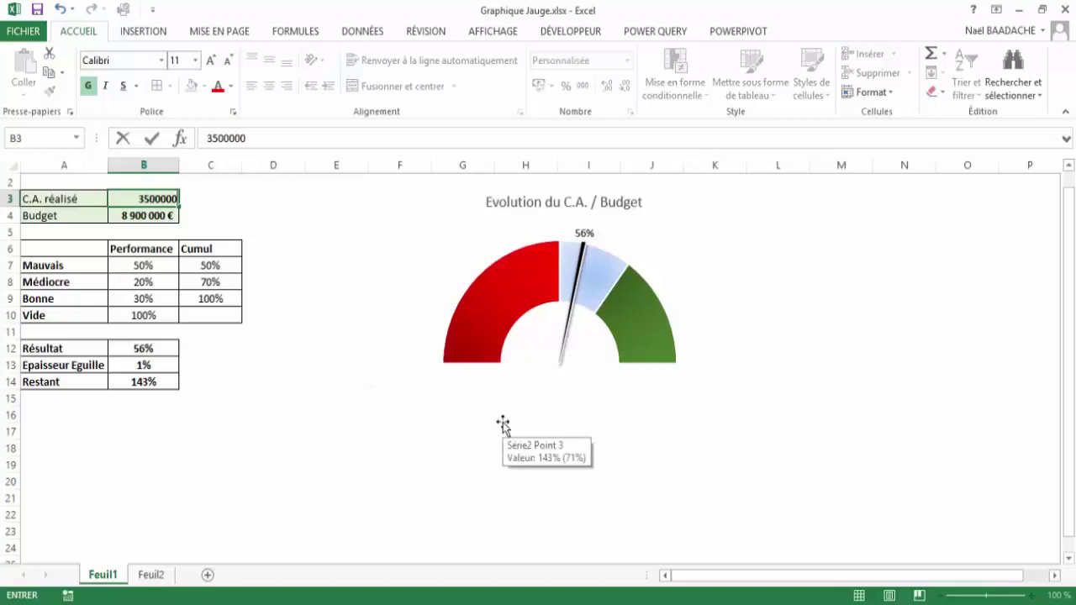
{"action": "key", "text": "Return"}
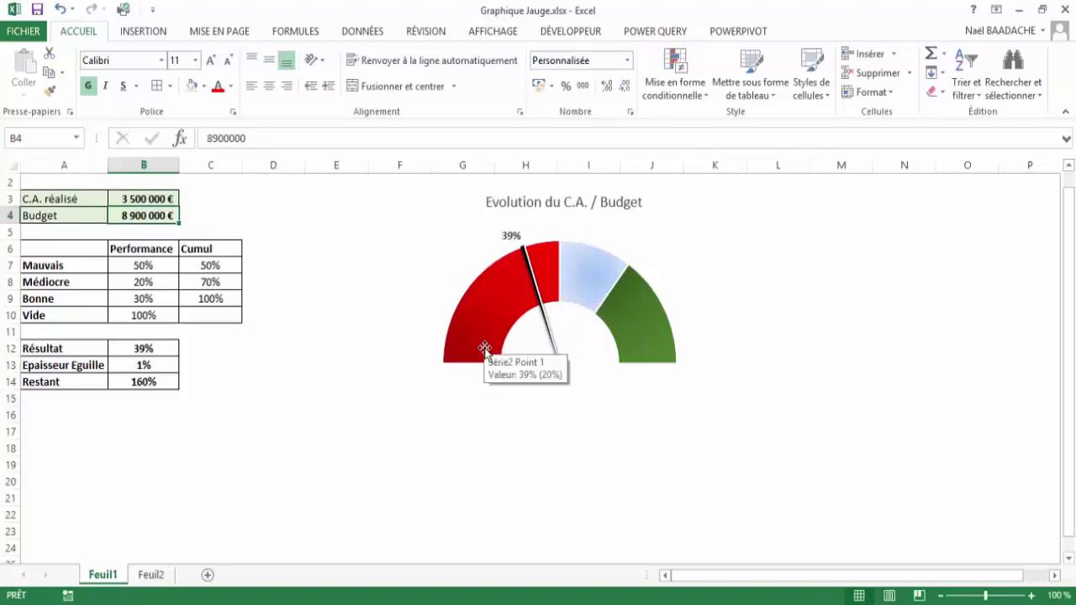
Step: Review the Mauvais, Médiocre and Bonne shares and their cumulative formulas
{"action": "left_click", "coordinate": [150, 265]}
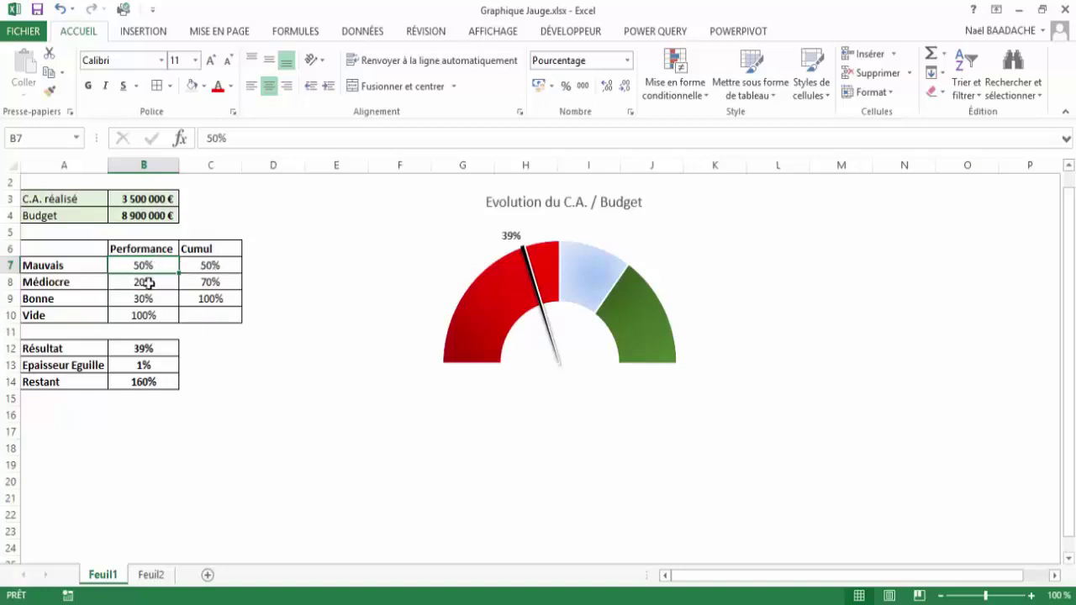
{"action": "left_click", "coordinate": [144, 284]}
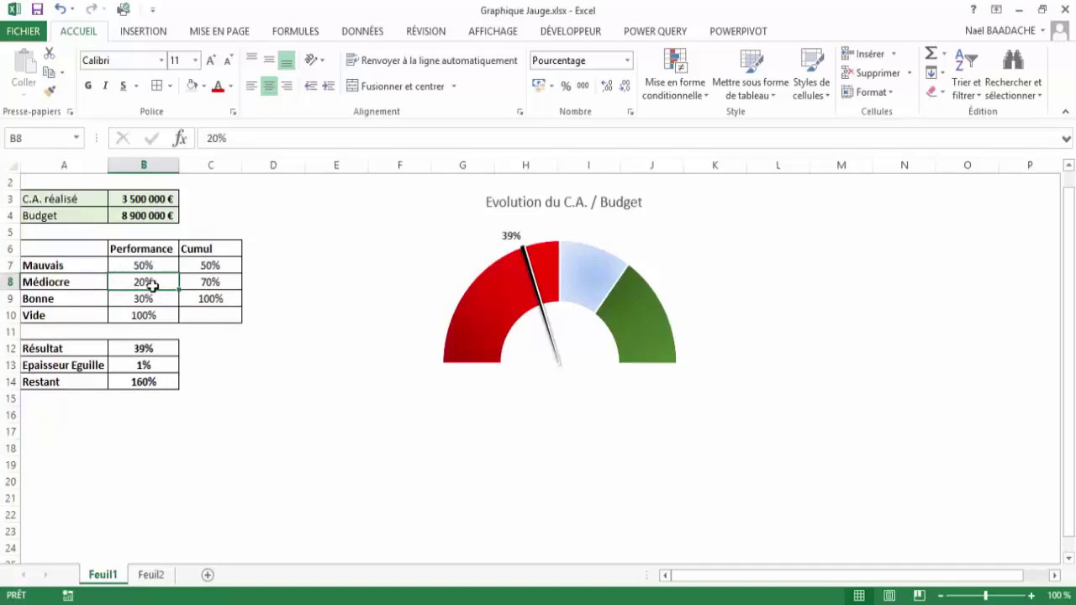
{"action": "left_click", "coordinate": [149, 300]}
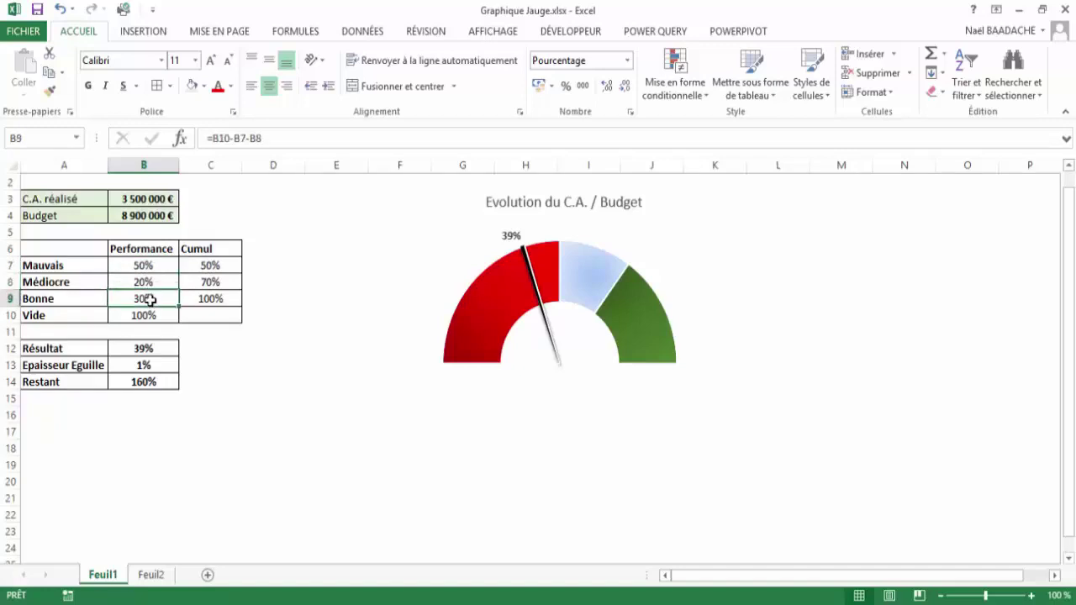
{"action": "left_click", "coordinate": [200, 284]}
{"action": "left_click", "coordinate": [211, 298]}
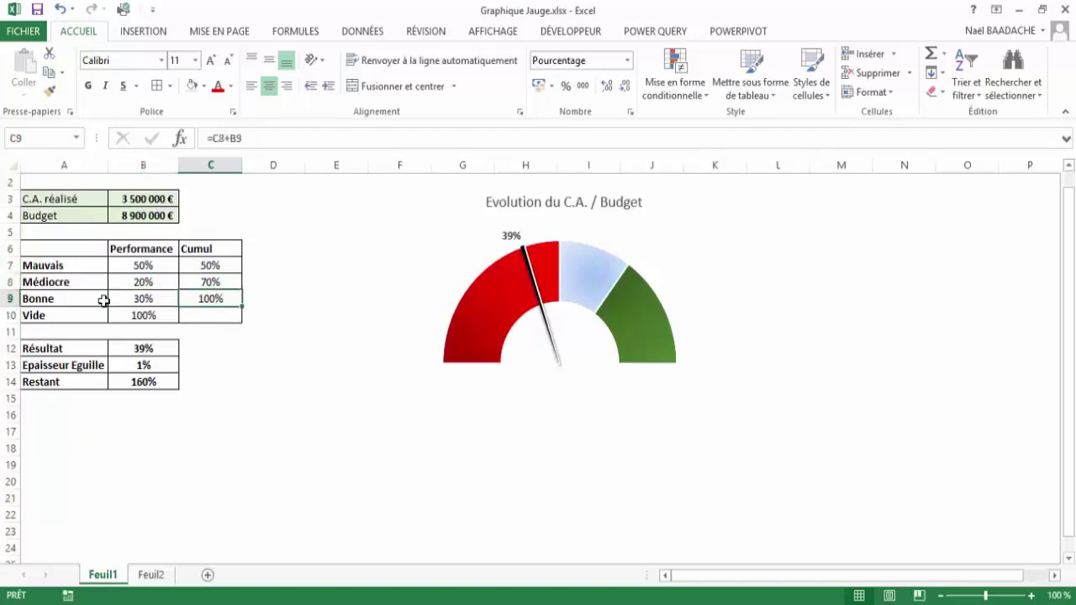
{"action": "left_click", "coordinate": [69, 299]}
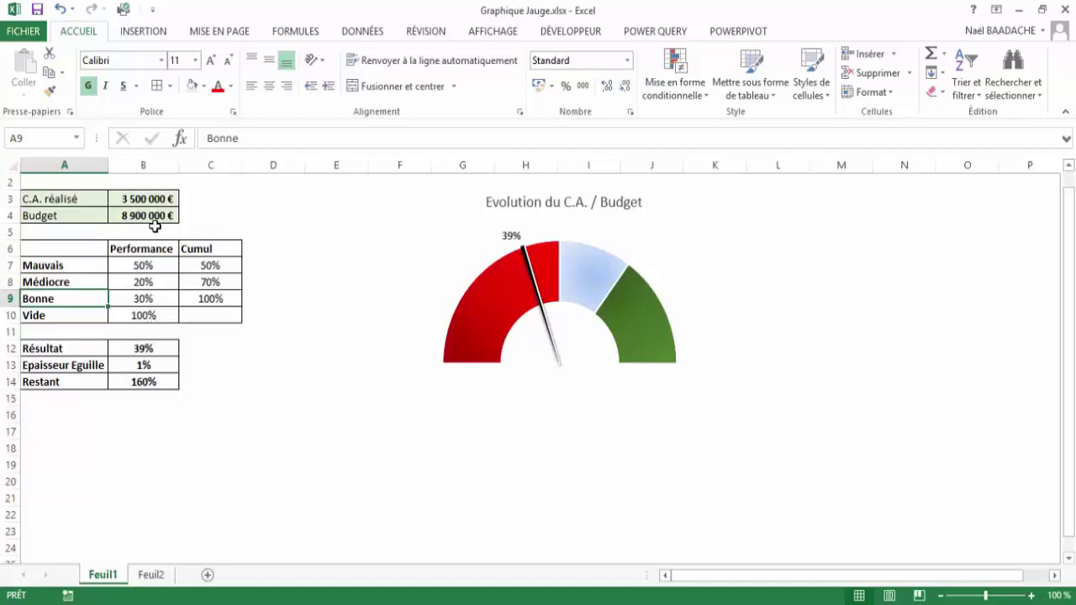
Step: Change actual revenue to 6 500 000 € and confirm the Résultat now reads 73%
{"action": "left_click_drag", "start_coordinate": [149, 199], "coordinate": [148, 215]}
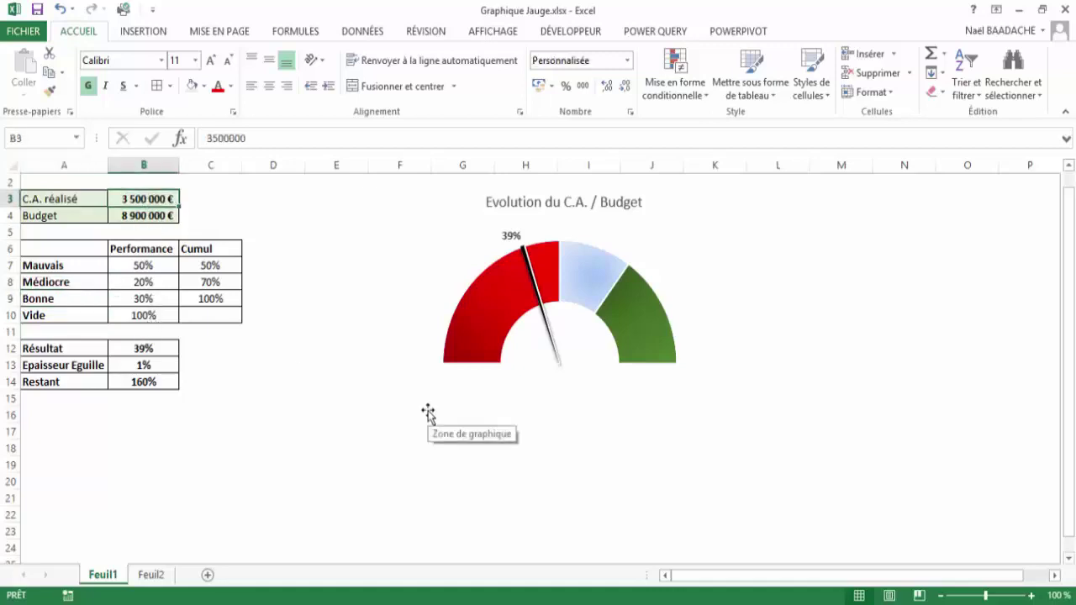
{"action": "type", "text": "6"}
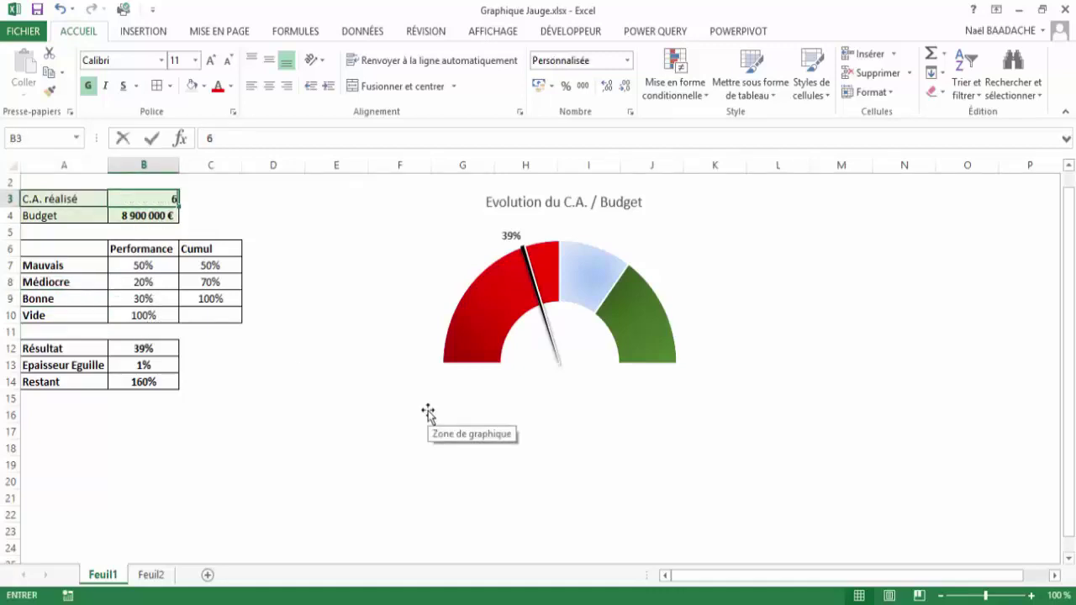
{"action": "type", "text": "5000000"}
{"action": "key", "text": "Return"}
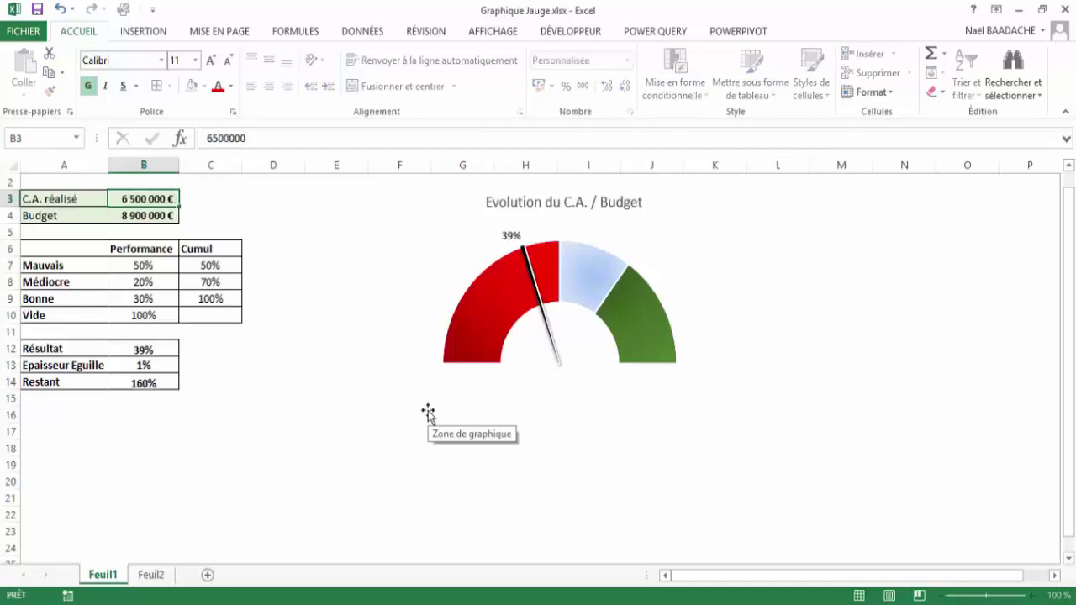
{"action": "left_click", "coordinate": [139, 348]}
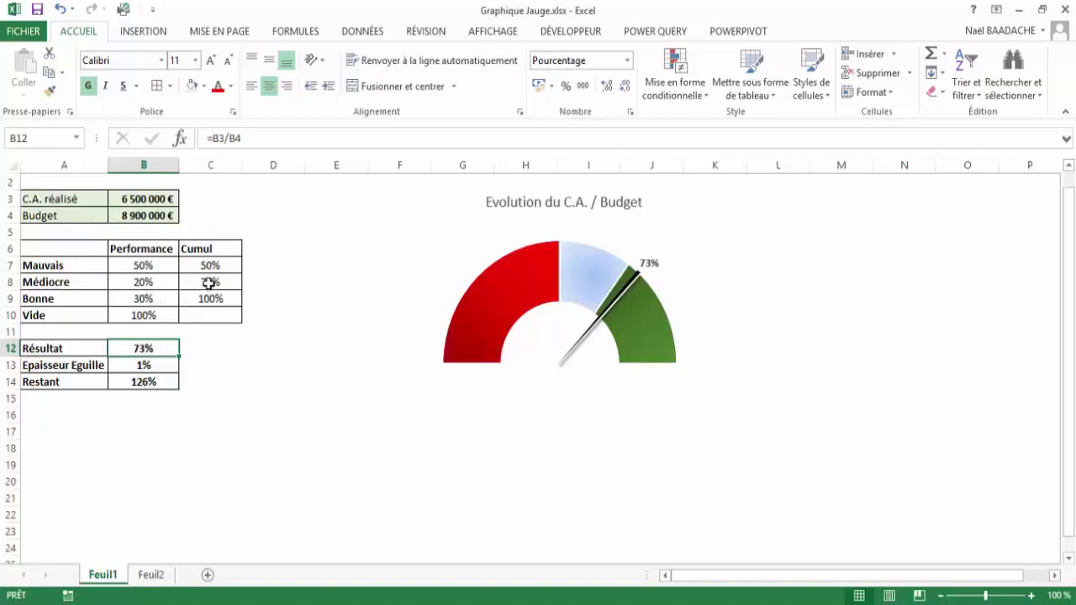
{"action": "left_click", "coordinate": [145, 299]}
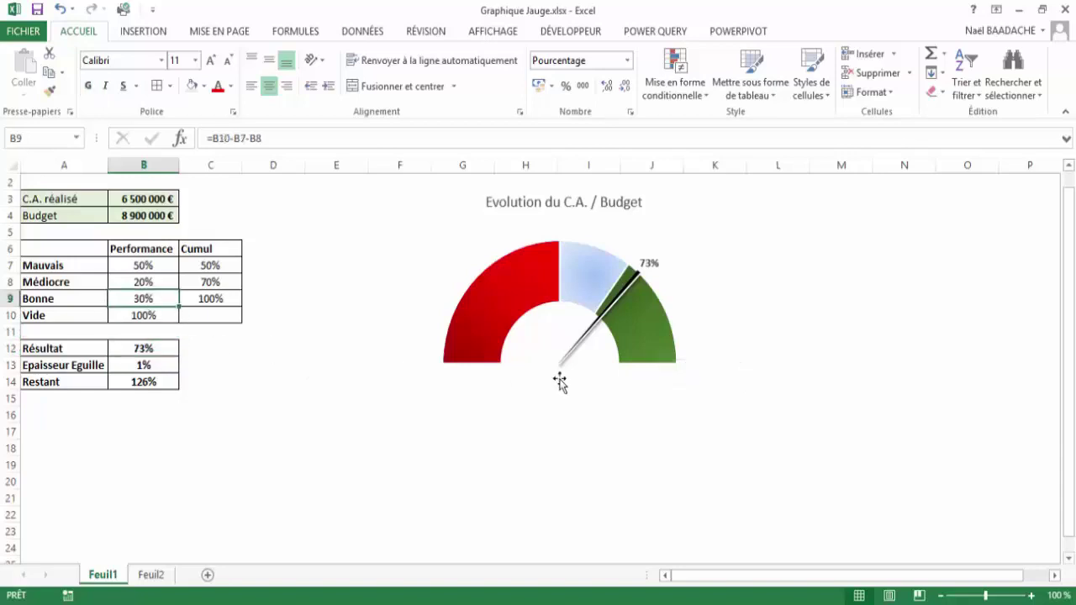
{"action": "mouse_move", "coordinate": [649, 345]}
Step: Switch to Feuil2 and look over its data table
{"action": "left_click", "coordinate": [156, 577]}
{"action": "left_click", "coordinate": [224, 394]}
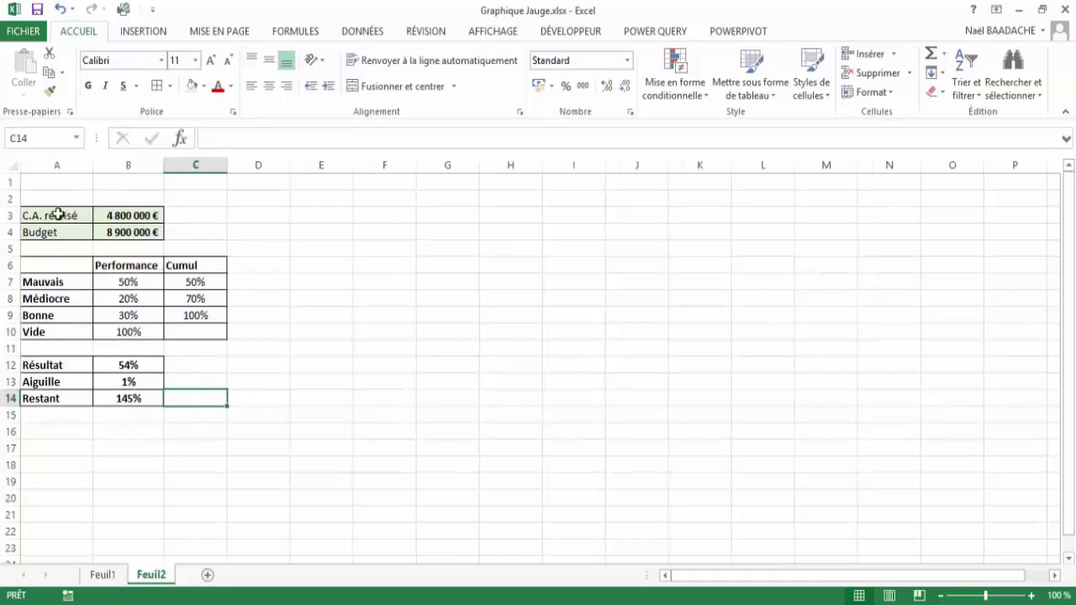
{"action": "left_click_drag", "start_coordinate": [57, 213], "coordinate": [180, 446]}
{"action": "left_click", "coordinate": [320, 428]}
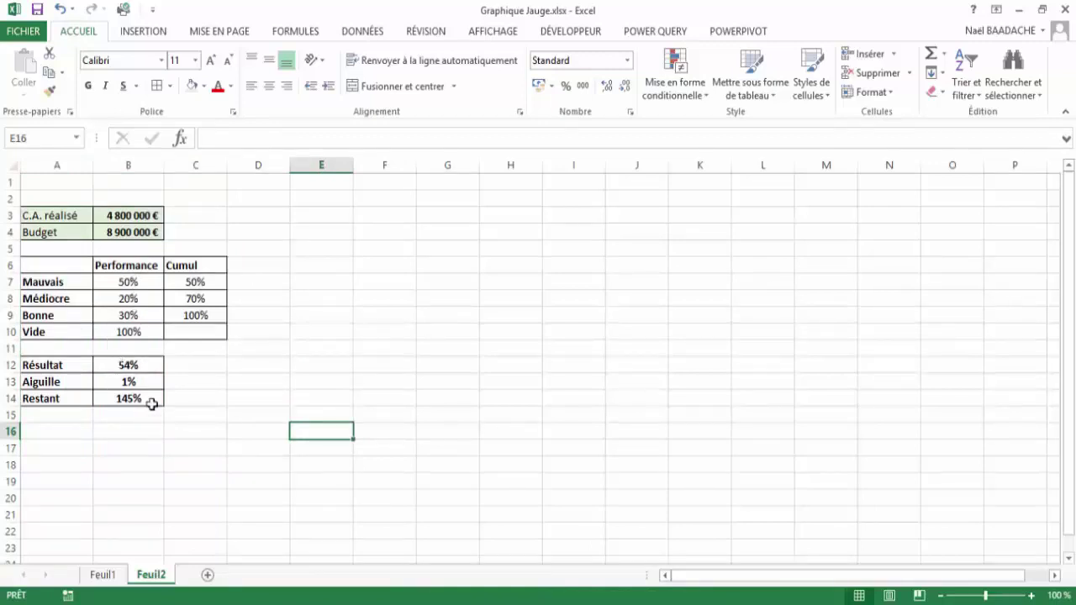
Step: Review the three performance shares, the 100% Vide total and the cumulative values
{"action": "left_click_drag", "start_coordinate": [131, 282], "coordinate": [127, 312]}
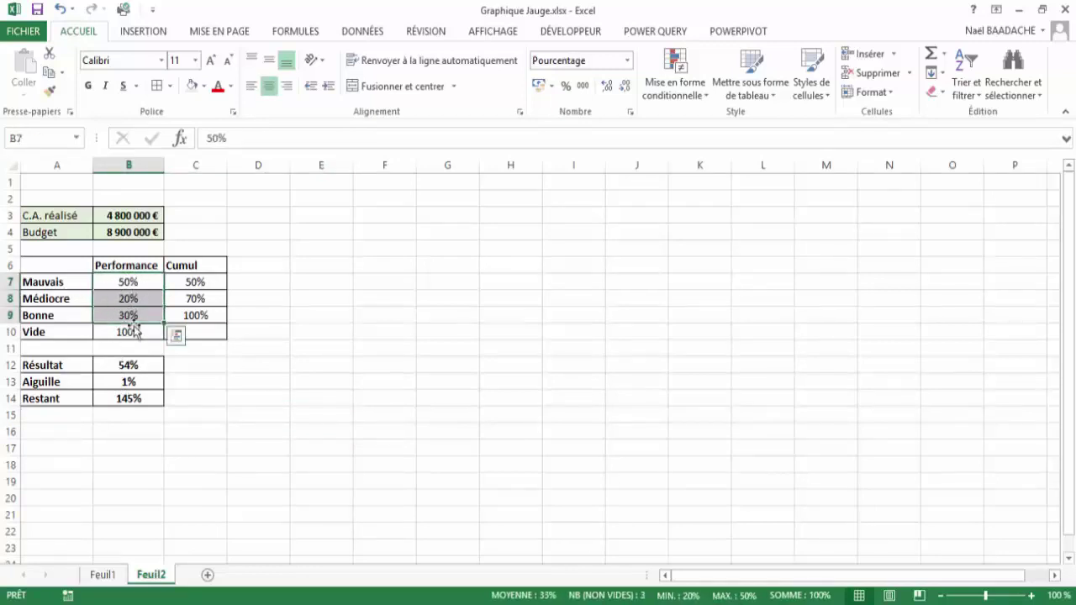
{"action": "left_click", "coordinate": [125, 332]}
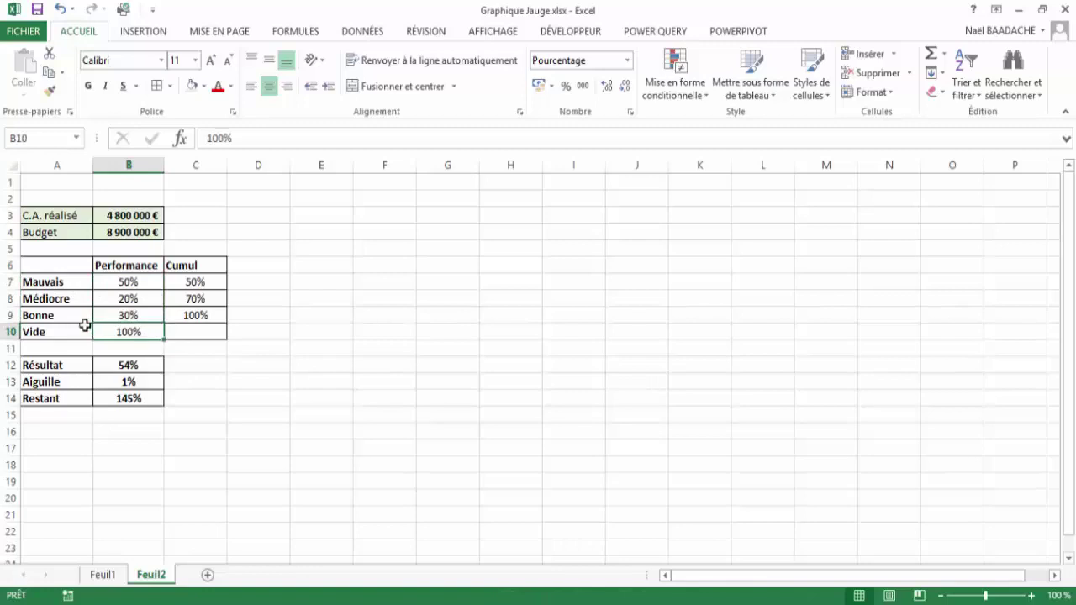
{"action": "left_click", "coordinate": [127, 284]}
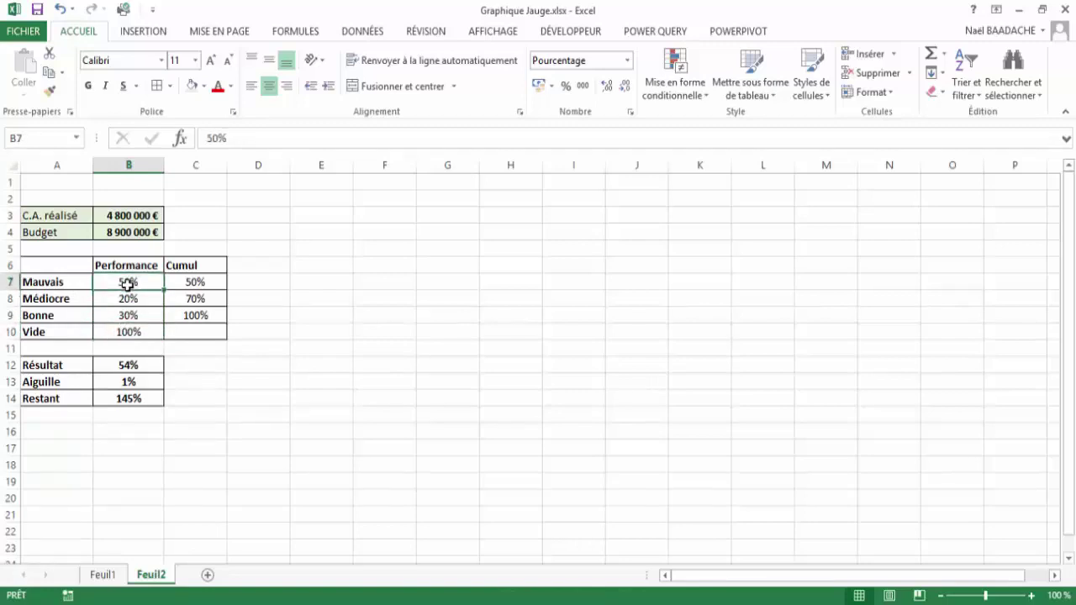
{"action": "left_click_drag", "start_coordinate": [127, 285], "coordinate": [127, 313]}
{"action": "left_click", "coordinate": [195, 284], "text": "ctrl"}
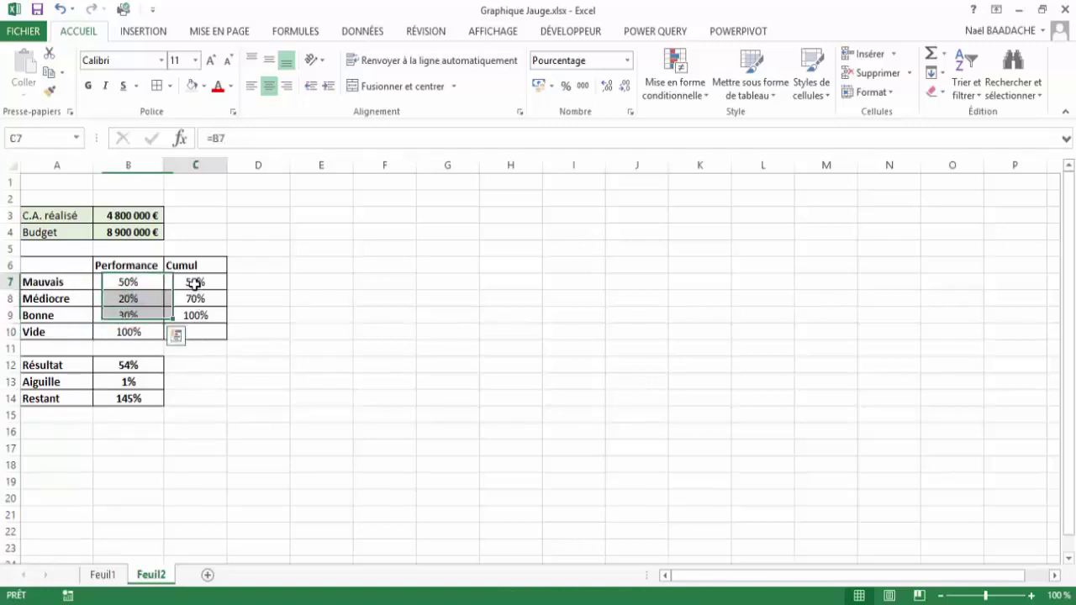
{"action": "left_click", "coordinate": [194, 284]}
{"action": "left_click_drag", "start_coordinate": [195, 285], "coordinate": [196, 315]}
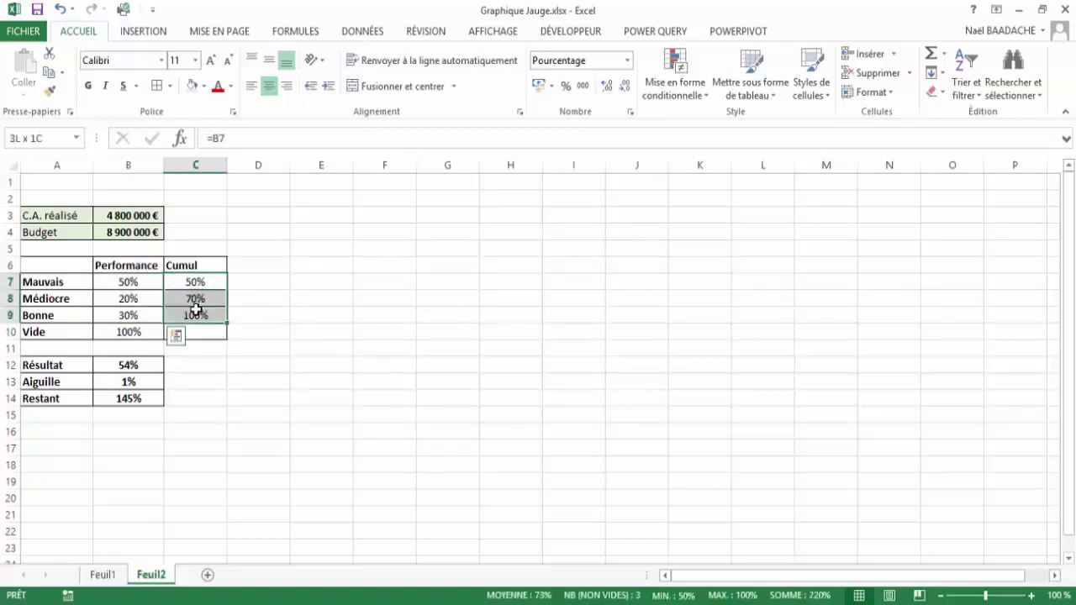
Step: Check each share and cumulative formula for Mauvais, Médiocre and Bonne
{"action": "left_click", "coordinate": [123, 282], "text": "ctrl"}
{"action": "left_click", "coordinate": [123, 283]}
{"action": "left_click", "coordinate": [127, 300]}
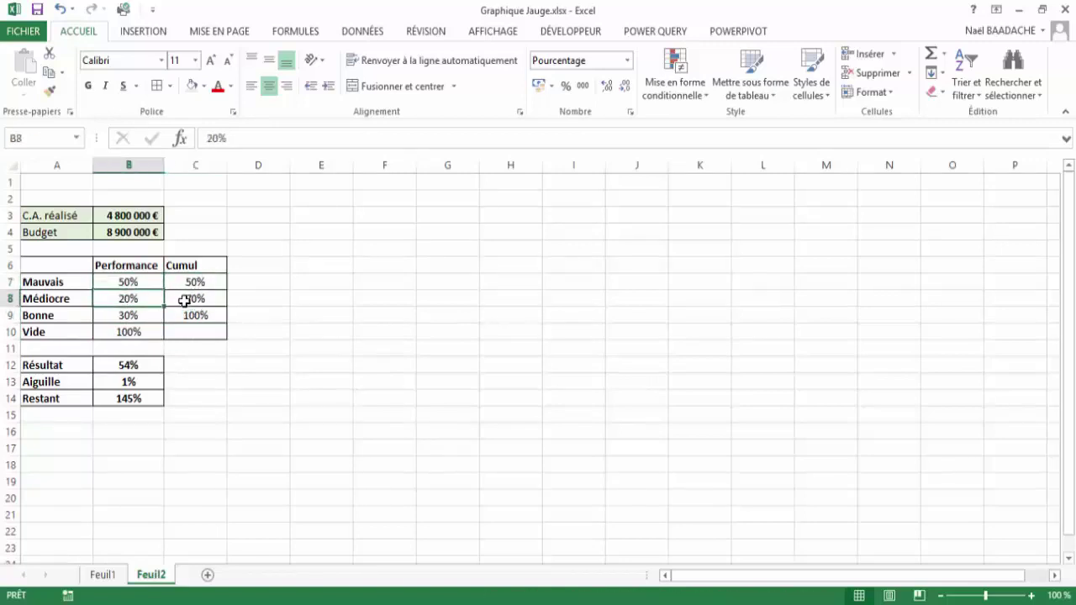
{"action": "left_click", "coordinate": [186, 301]}
{"action": "left_click", "coordinate": [127, 317]}
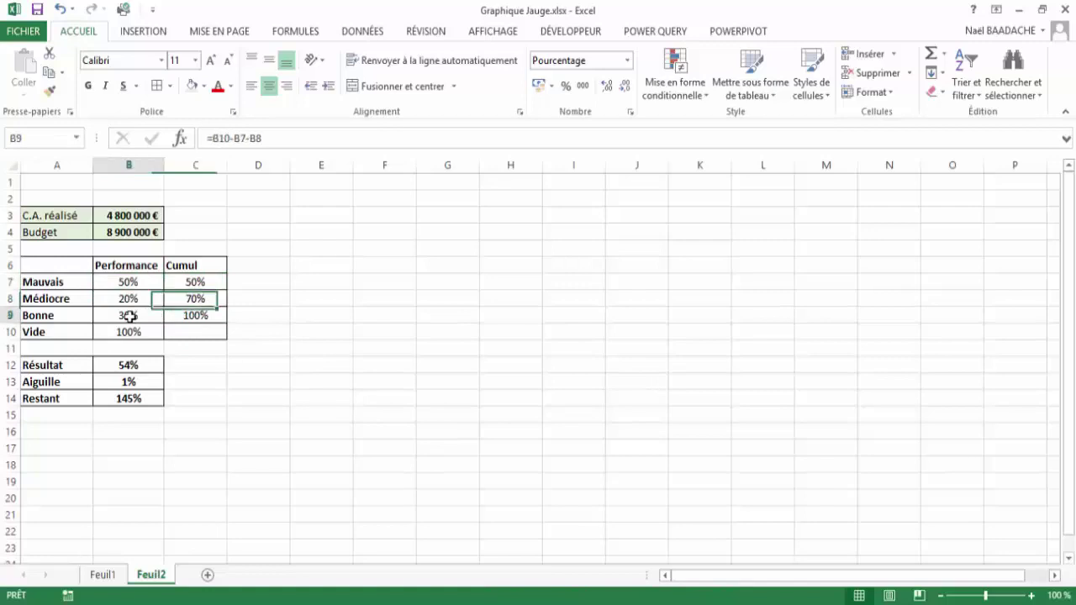
{"action": "left_click", "coordinate": [193, 316]}
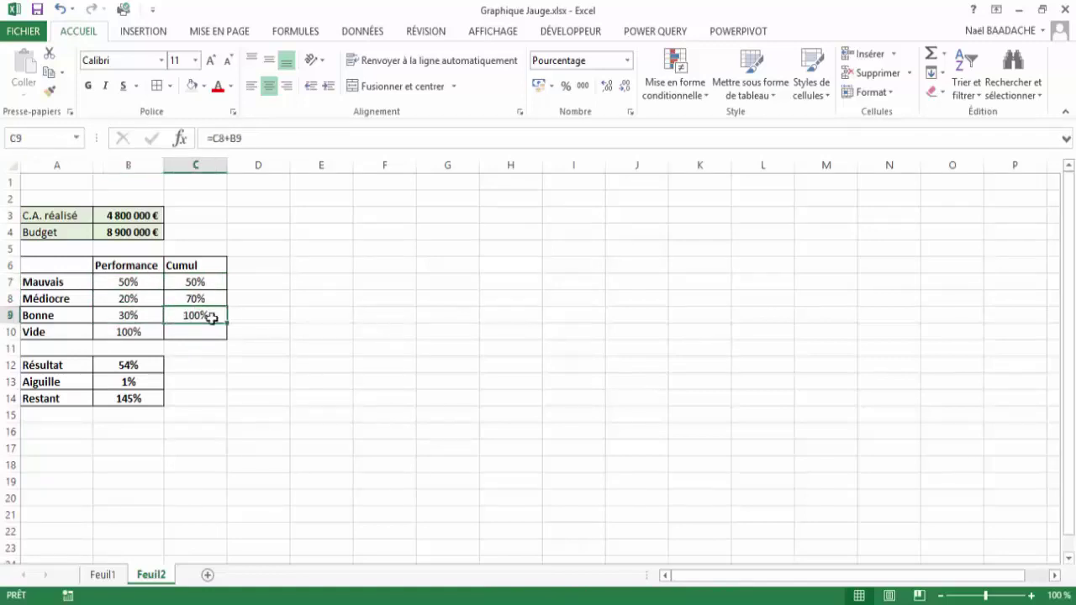
Step: Compare the Résultat formula with the revenue and budget figures, and check the Aiguille value
{"action": "left_click", "coordinate": [124, 365]}
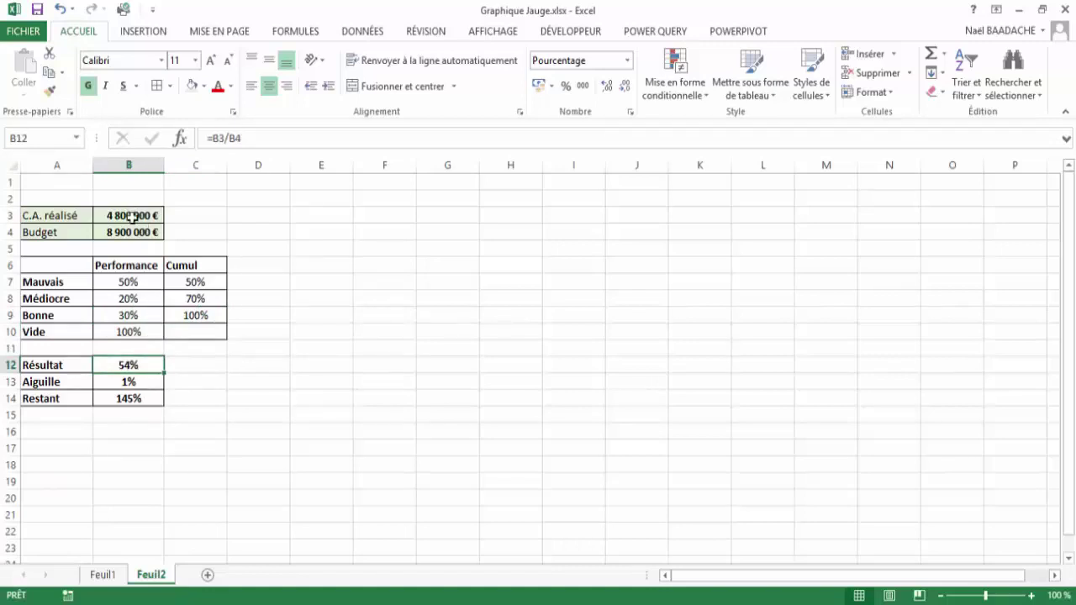
{"action": "left_click", "coordinate": [132, 216]}
{"action": "left_click", "coordinate": [129, 232]}
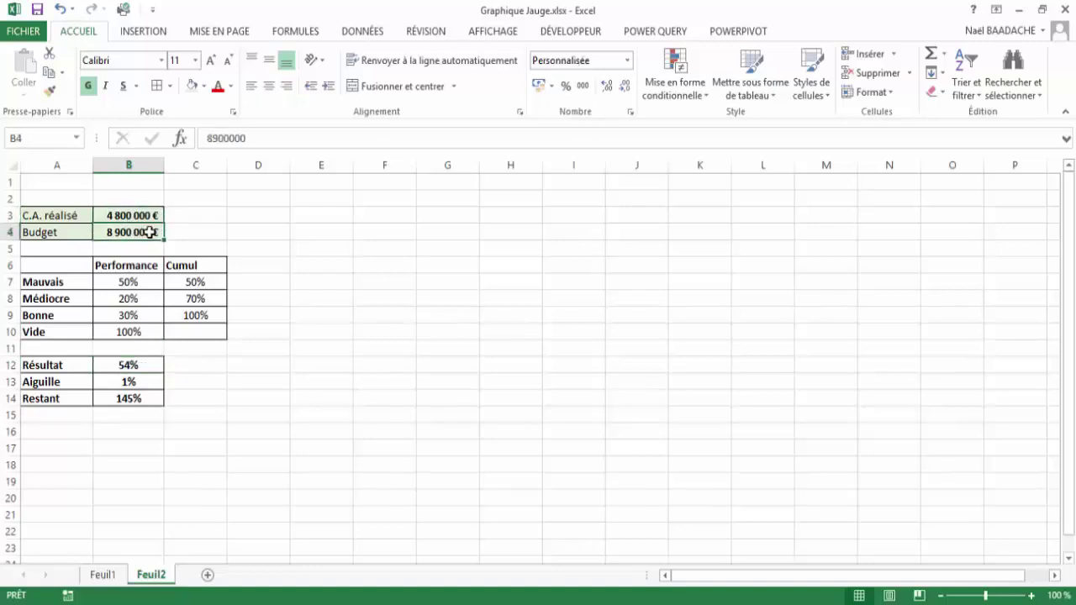
{"action": "left_click", "coordinate": [128, 365]}
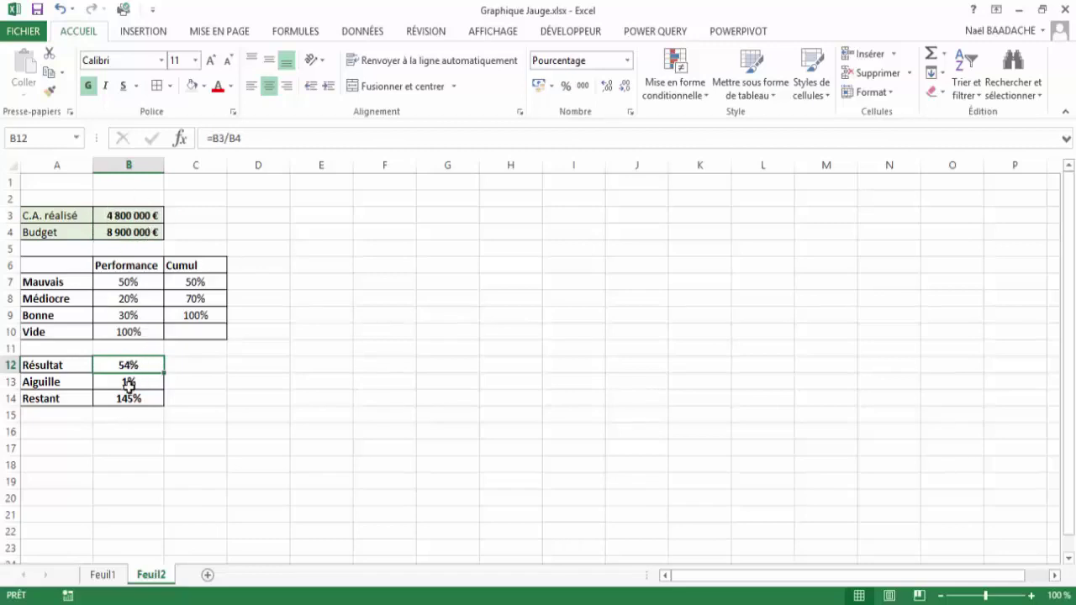
{"action": "left_click", "coordinate": [127, 381]}
{"action": "left_click", "coordinate": [77, 382]}
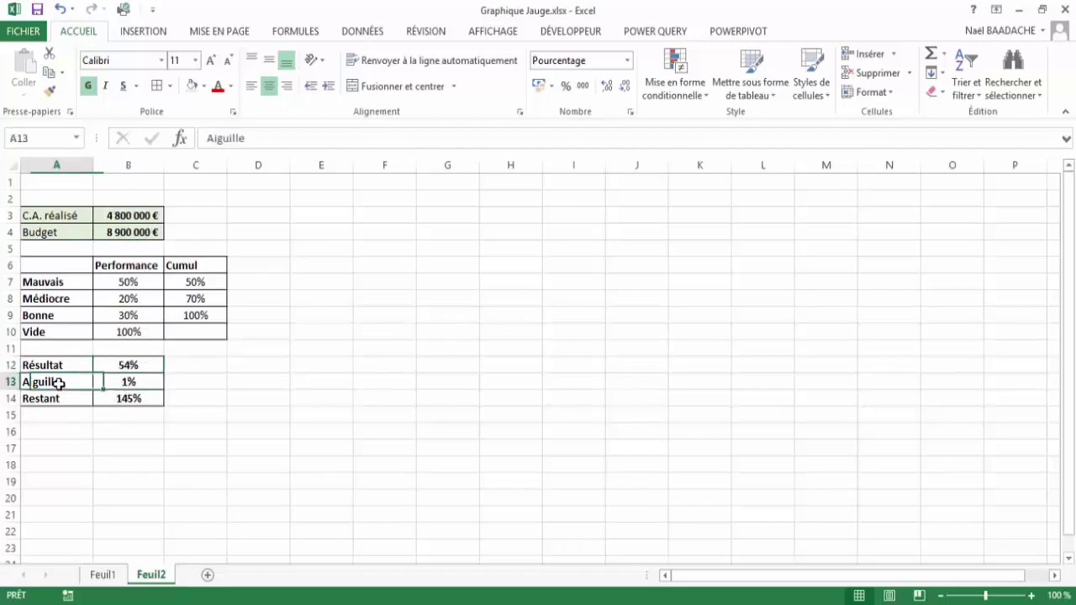
Step: Look at the needle series on Feuil1's gauge, then check Aiguille in B13 and Restant in B14
{"action": "left_click", "coordinate": [104, 575]}
{"action": "left_click", "coordinate": [609, 317]}
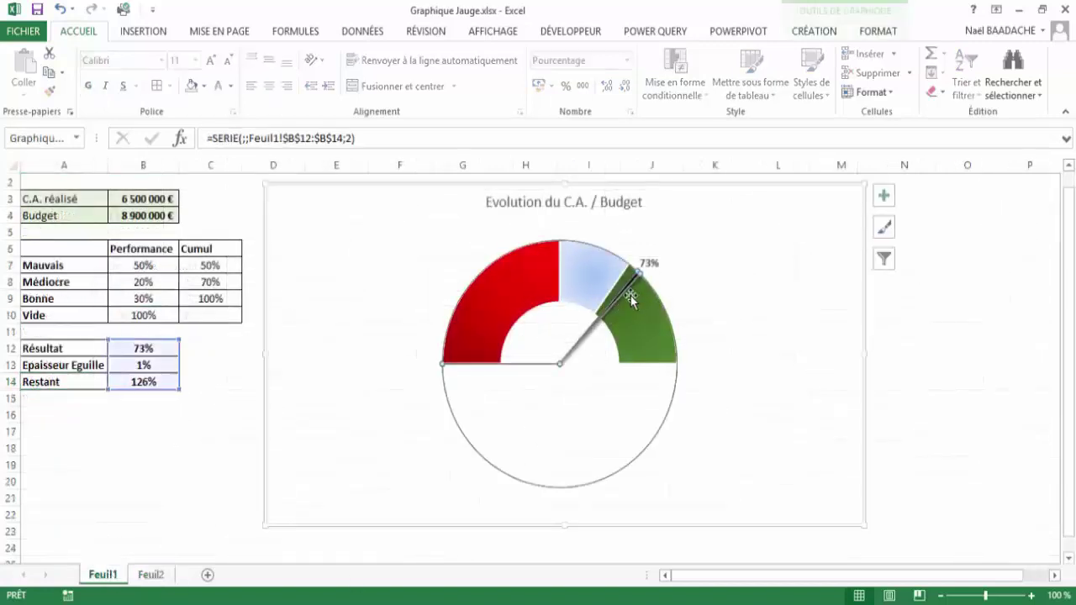
{"action": "left_click", "coordinate": [151, 580]}
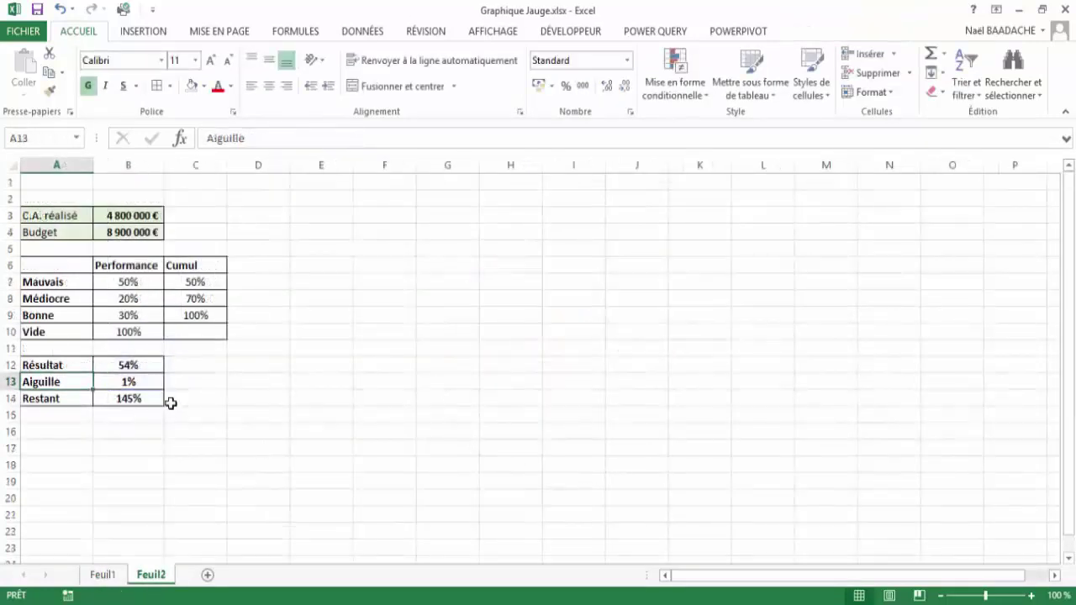
{"action": "left_click", "coordinate": [130, 382]}
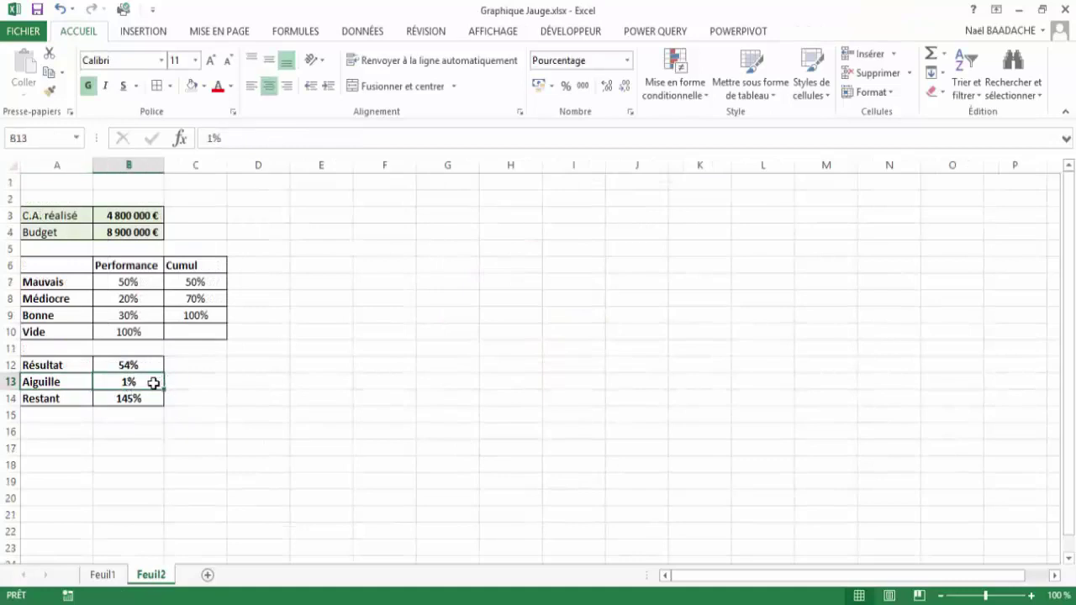
{"action": "left_click", "coordinate": [136, 401]}
Step: Confirm the Restant formula in B14 showing 145%, then select the Performance table A6:B10
{"action": "double_click", "coordinate": [135, 401]}
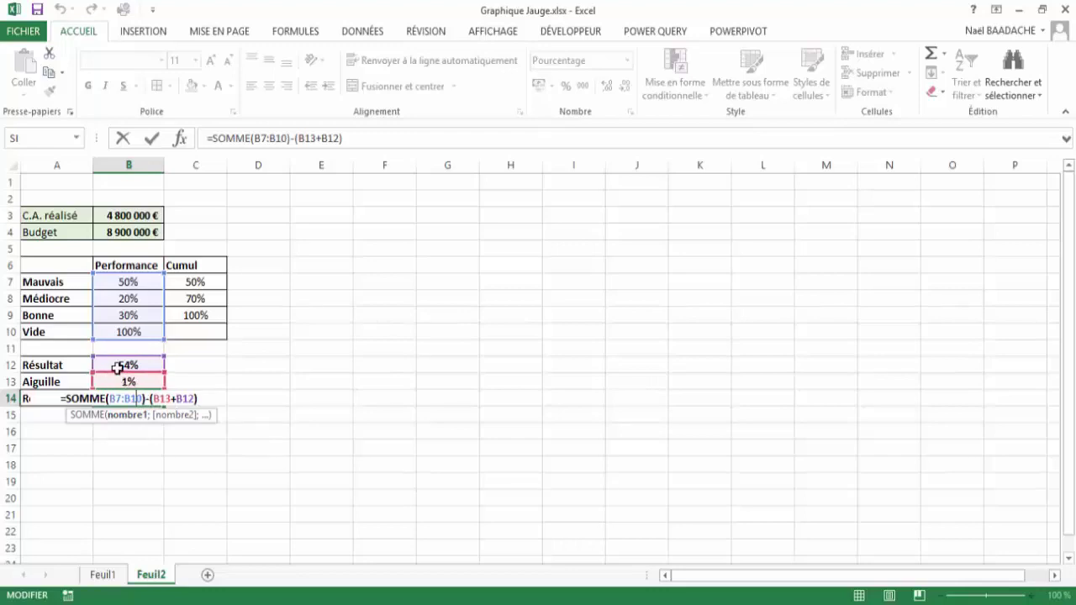
{"action": "key", "text": "ctrl+Return"}
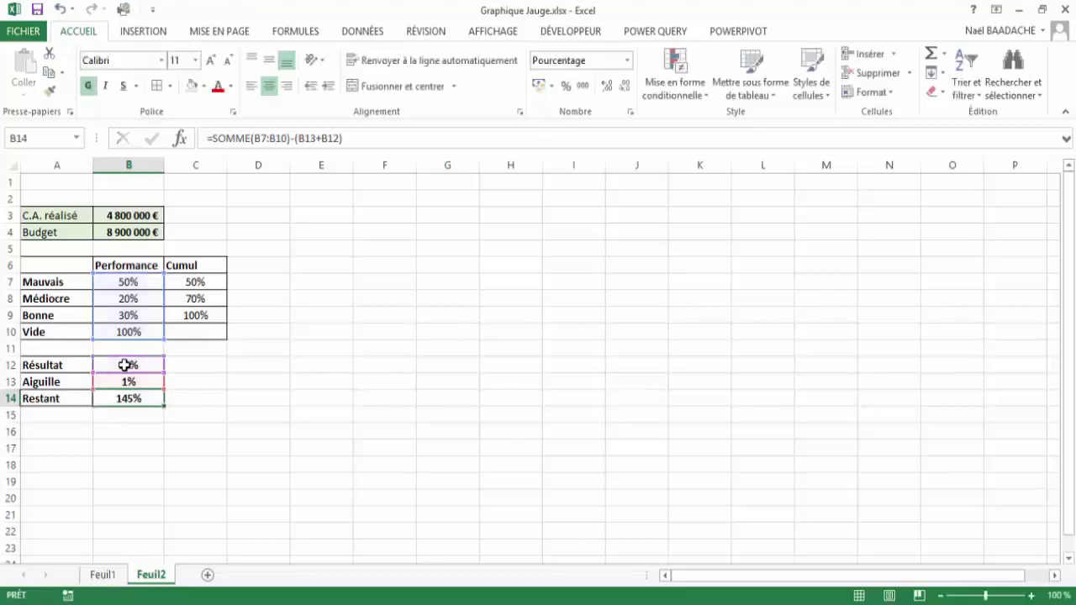
{"action": "left_click", "coordinate": [40, 267]}
{"action": "left_click_drag", "start_coordinate": [44, 266], "coordinate": [116, 331]}
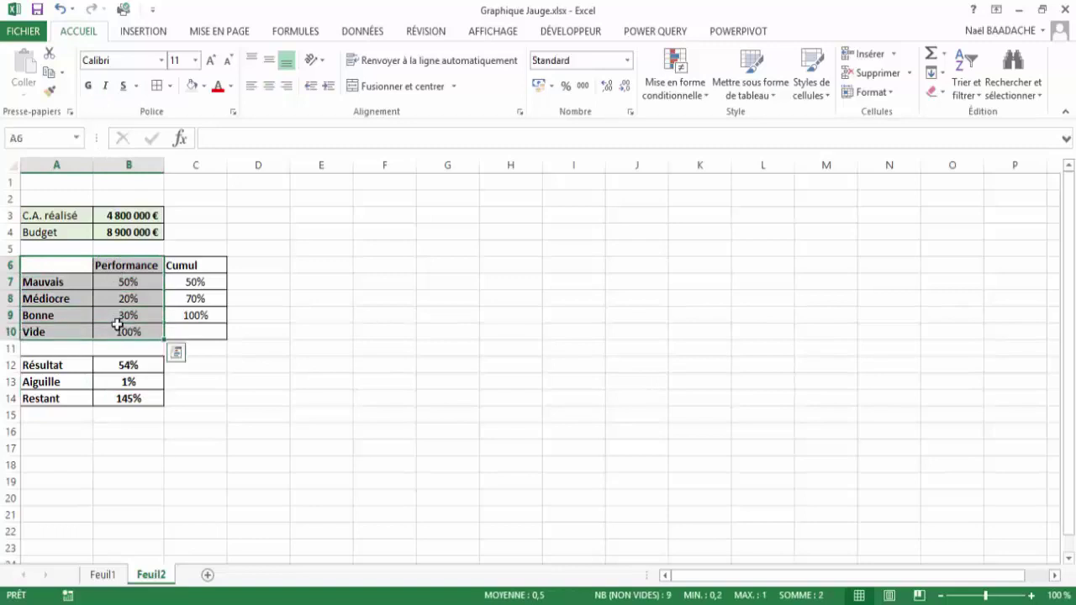
Step: Insert a donut chart from A6:B10, move it beside the table and enlarge it
{"action": "left_click", "coordinate": [143, 32]}
{"action": "left_click", "coordinate": [450, 92]}
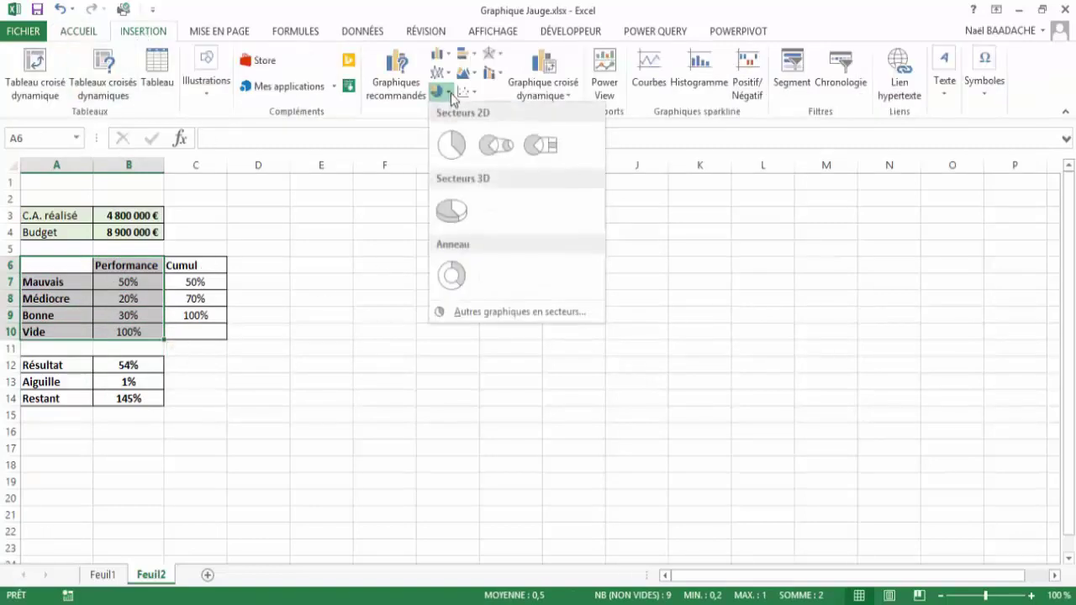
{"action": "left_click", "coordinate": [451, 275]}
{"action": "left_click_drag", "start_coordinate": [533, 259], "coordinate": [428, 194]}
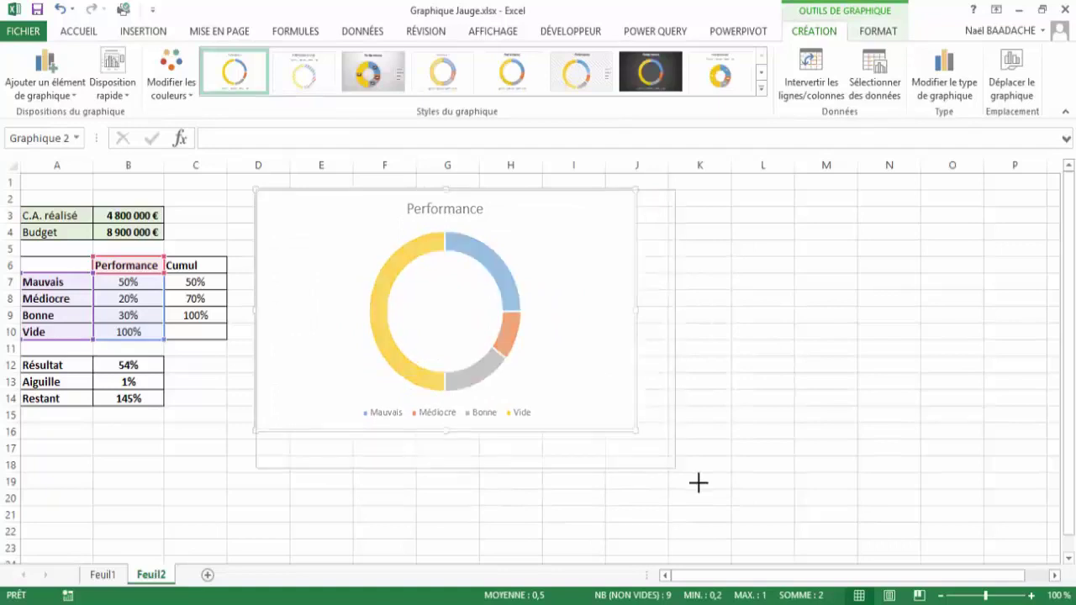
{"action": "left_click_drag", "start_coordinate": [637, 431], "coordinate": [700, 486]}
{"action": "left_click", "coordinate": [551, 296]}
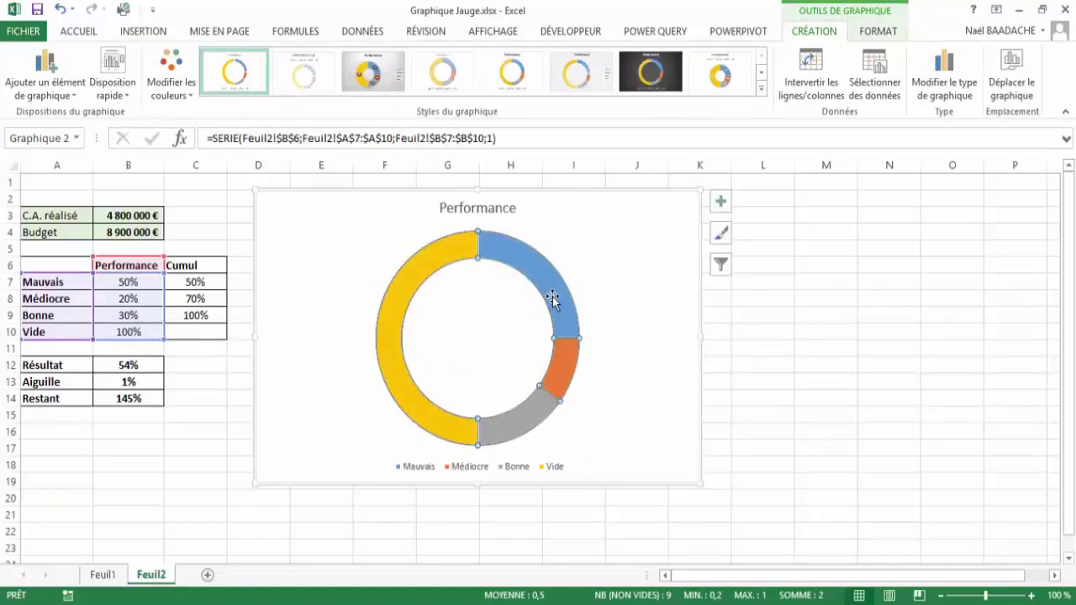
Step: Open the Format Data Series pane for the donut and view its series options and fill settings
{"action": "right_click", "coordinate": [552, 296]}
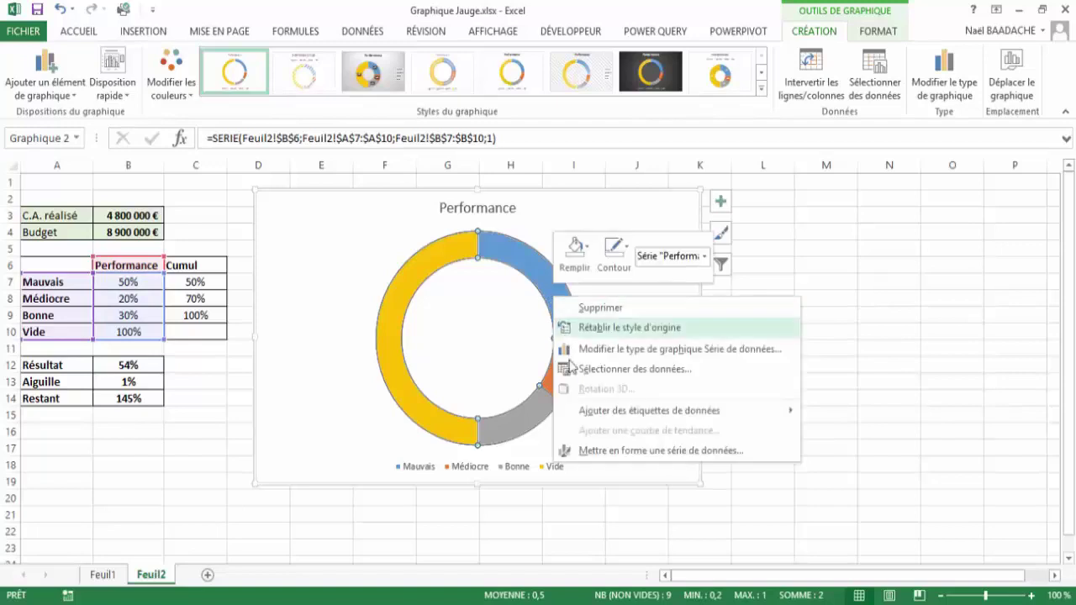
{"action": "left_click", "coordinate": [592, 452]}
{"action": "left_click", "coordinate": [777, 233]}
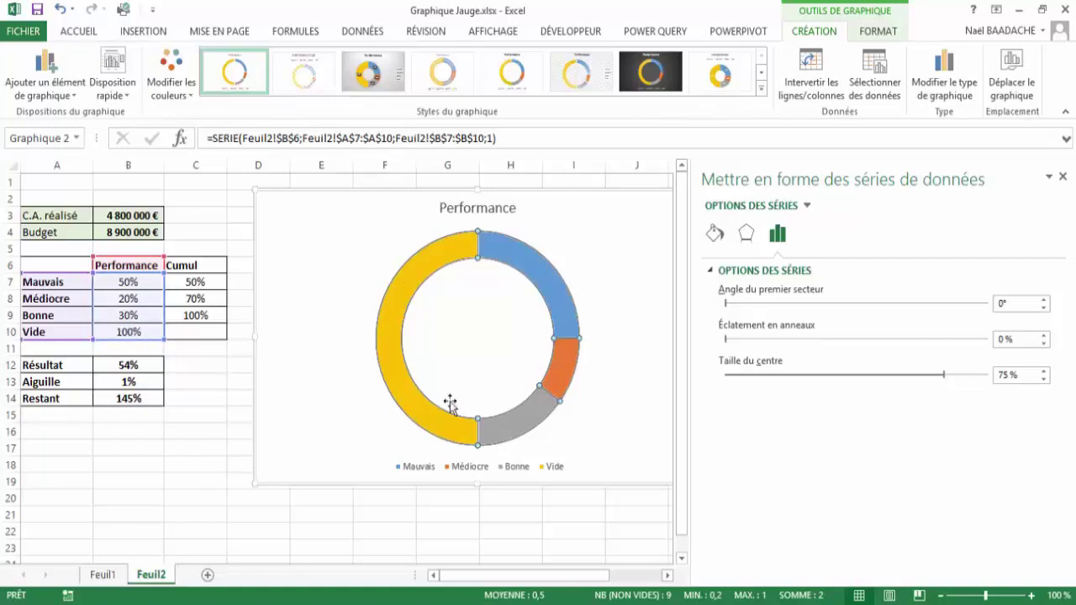
{"action": "left_click", "coordinate": [715, 233]}
Step: Set the Vide segment alone to Aucun remplissage, keeping the other arcs coloured
{"action": "left_click", "coordinate": [724, 295]}
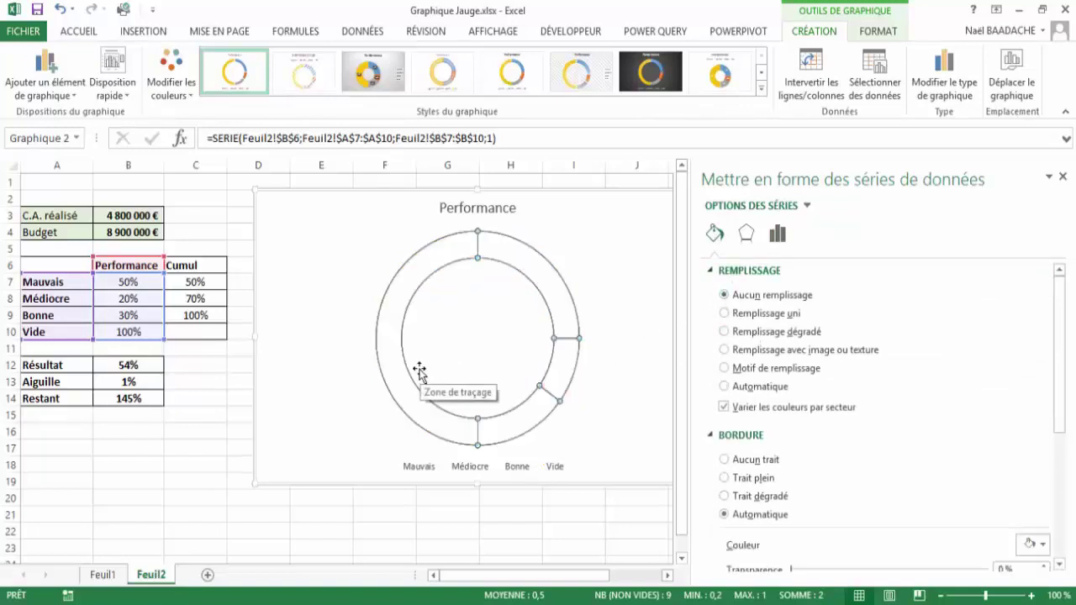
{"action": "key", "text": "ctrl+z"}
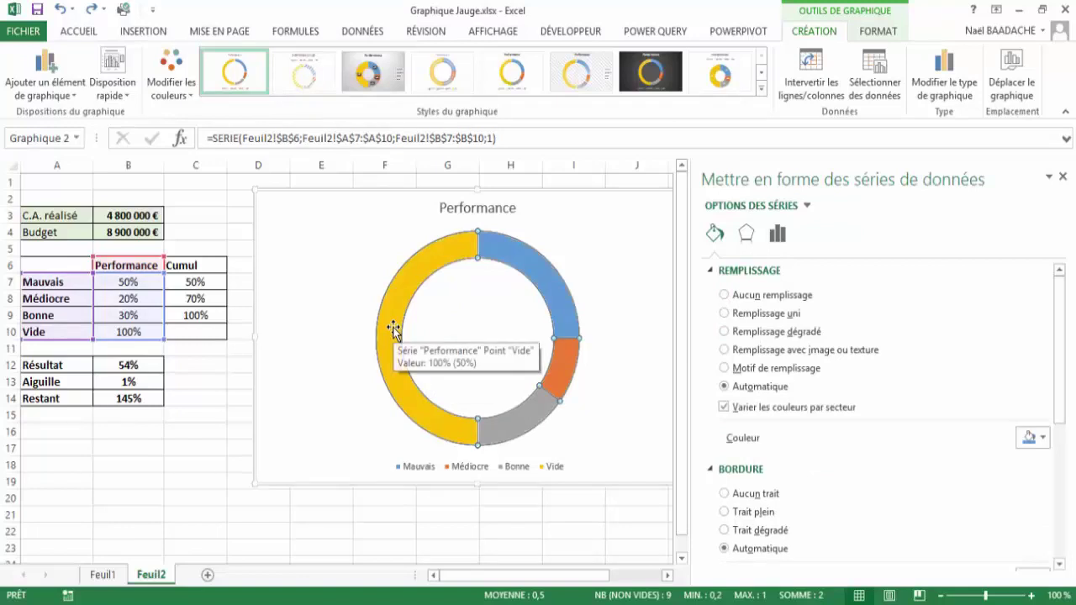
{"action": "left_click", "coordinate": [392, 328]}
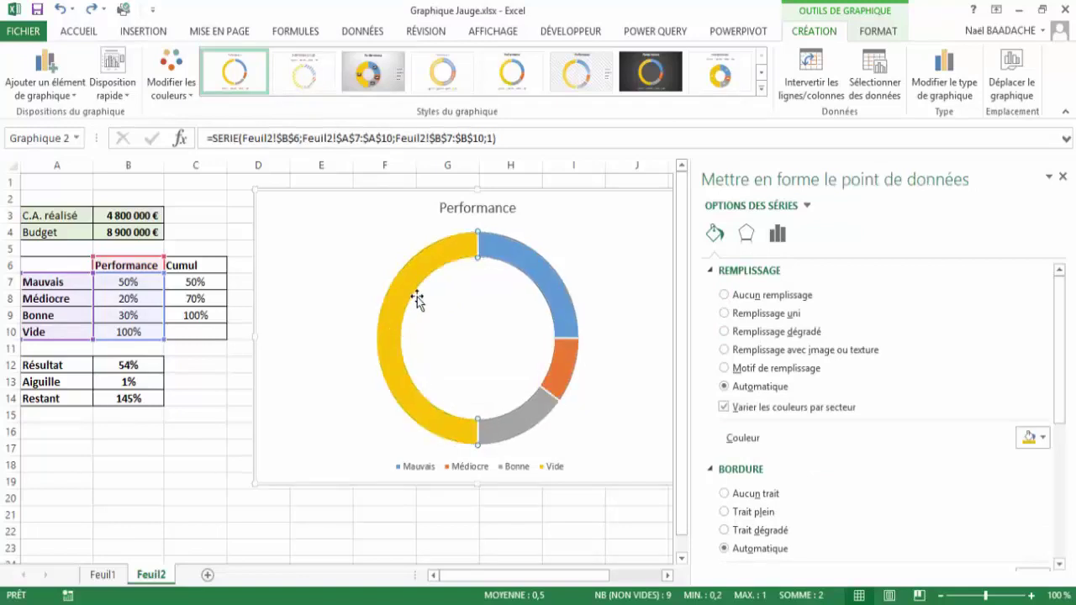
{"action": "left_click", "coordinate": [725, 296]}
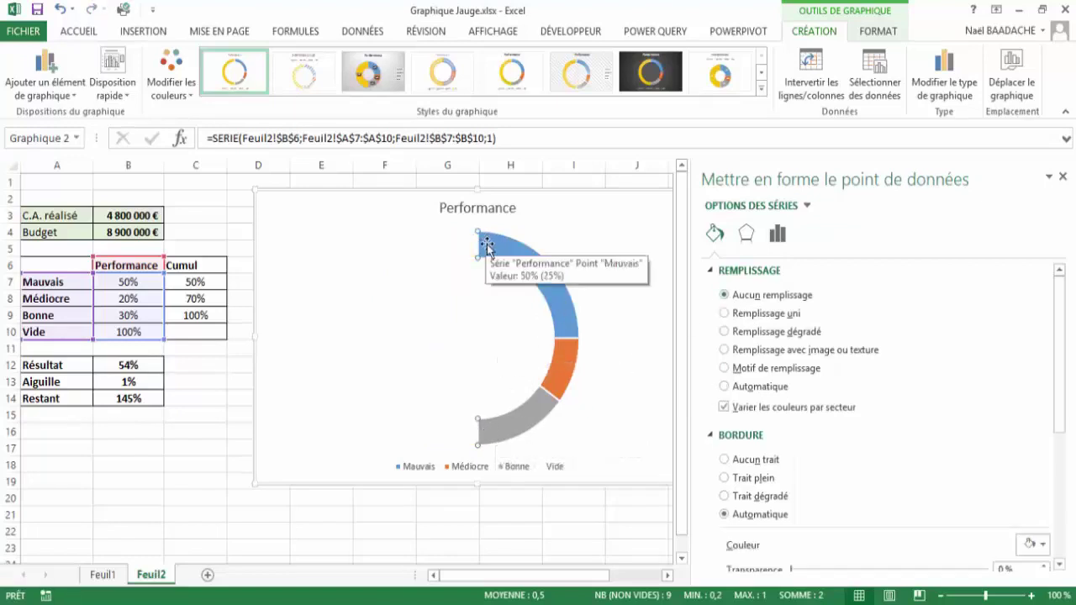
Step: Set the donut's first-slice angle to 270° so the arcs form a top half-circle
{"action": "left_click", "coordinate": [778, 236]}
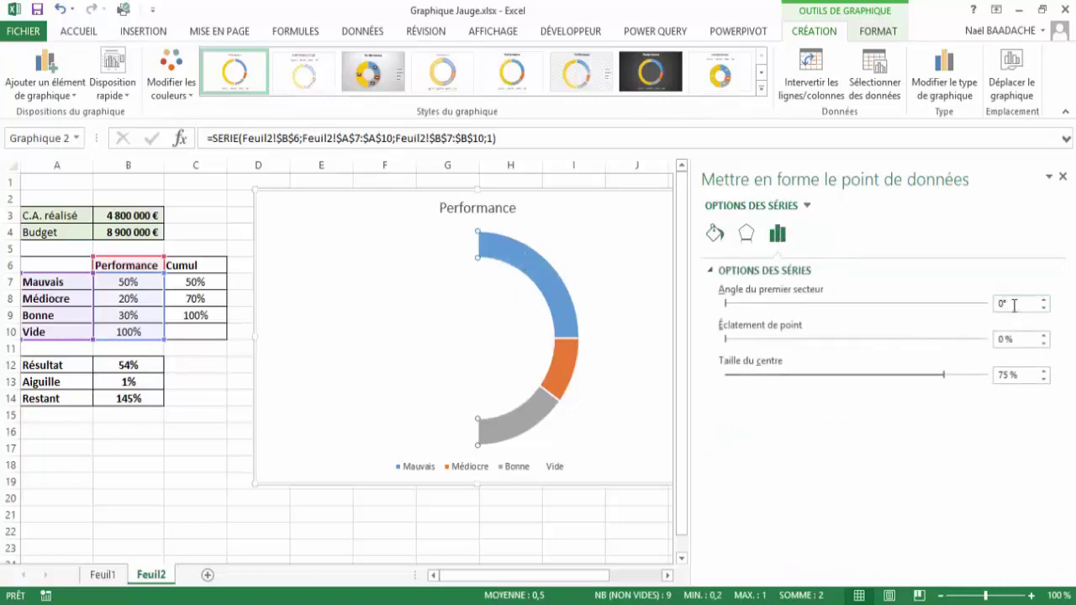
{"action": "left_click_drag", "start_coordinate": [1013, 304], "coordinate": [982, 304]}
{"action": "type", "text": "270"}
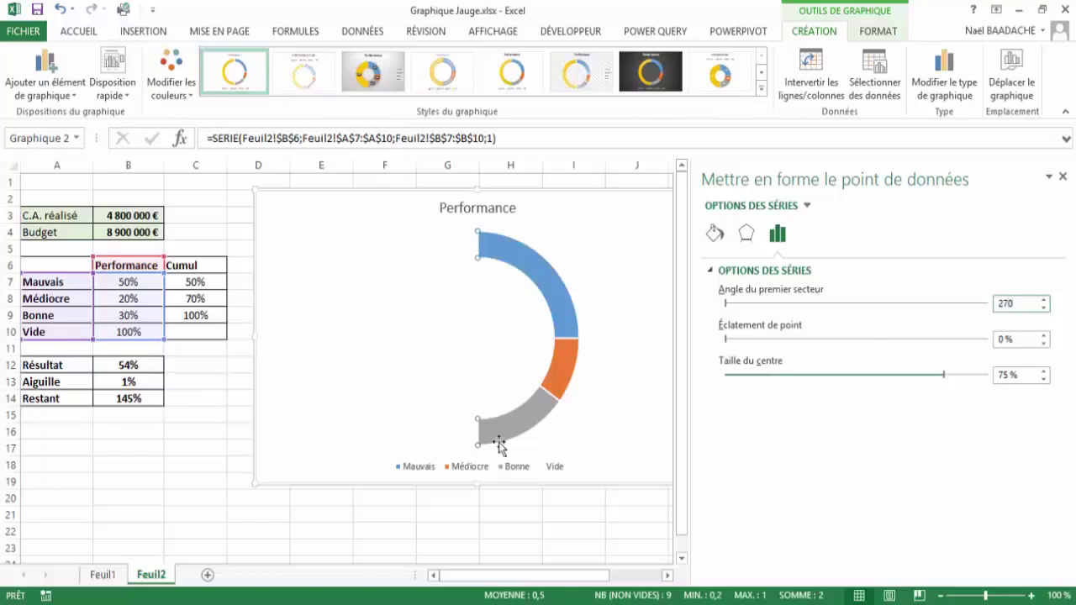
{"action": "key", "text": "Return"}
{"action": "left_click", "coordinate": [176, 468]}
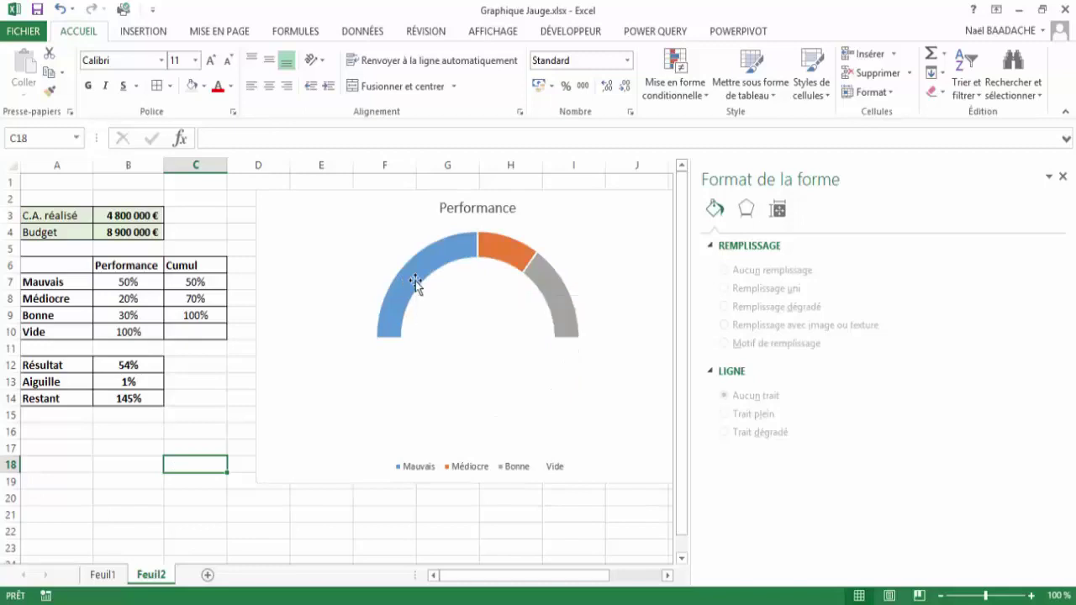
{"action": "left_click", "coordinate": [415, 281]}
{"action": "left_click", "coordinate": [412, 284]}
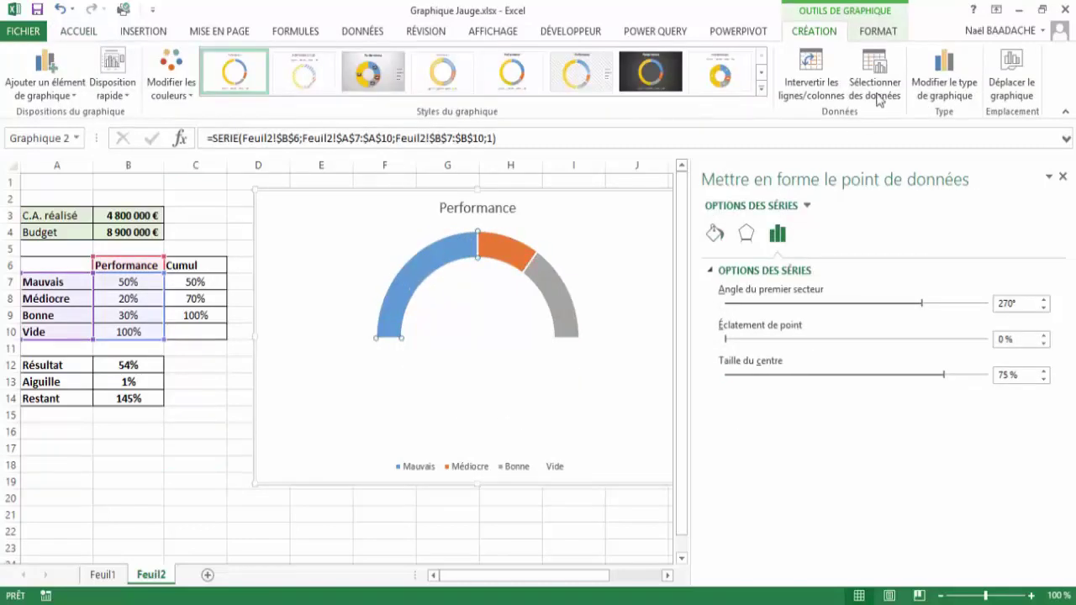
Step: Fill the Mauvais slice red with a dark gradient
{"action": "left_click", "coordinate": [879, 33]}
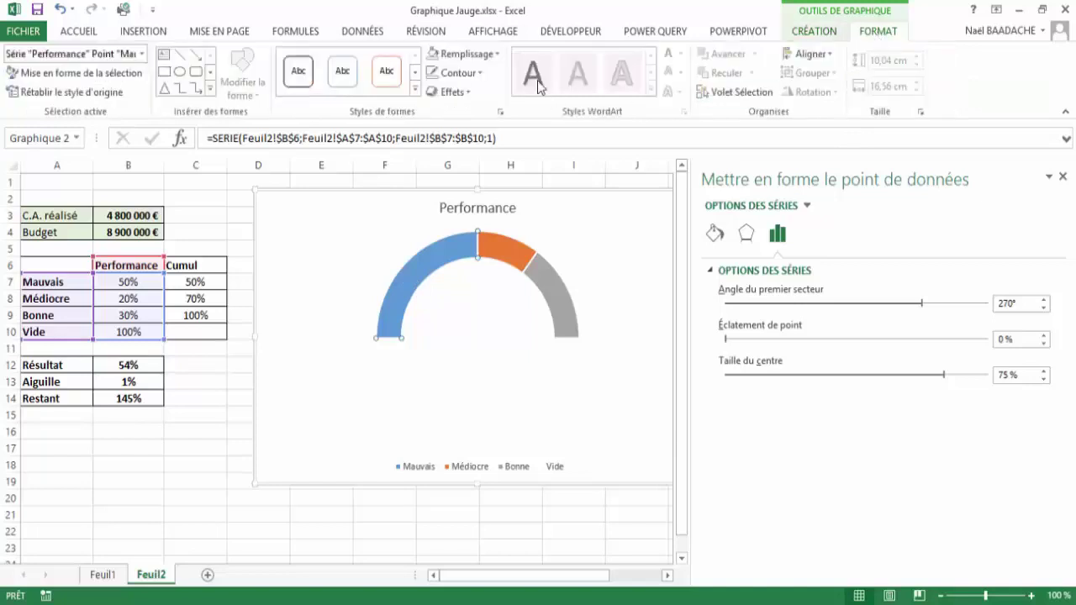
{"action": "left_click", "coordinate": [499, 54]}
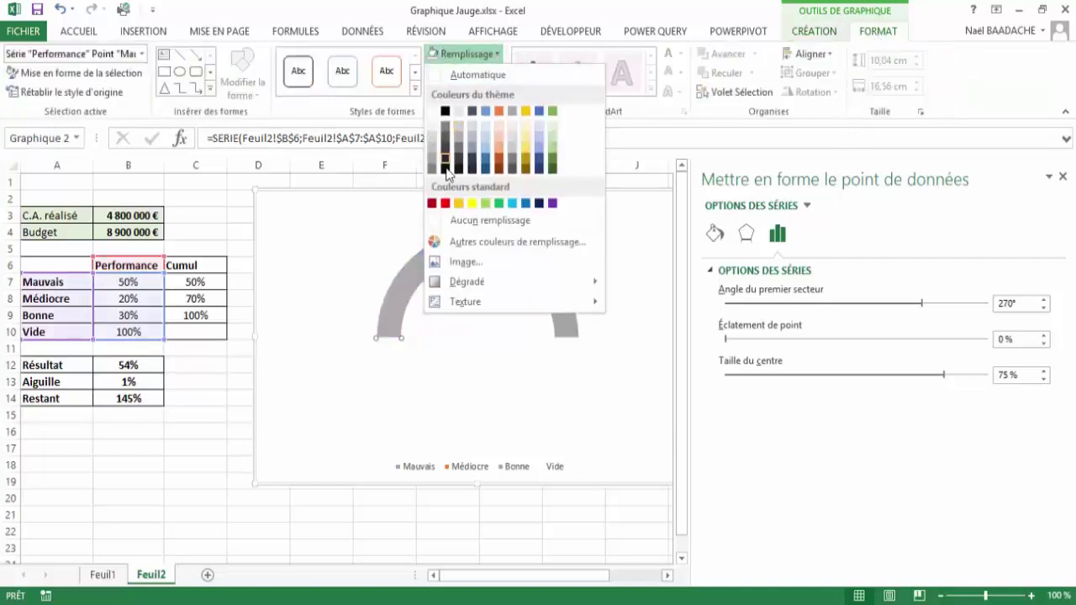
{"action": "left_click", "coordinate": [445, 204]}
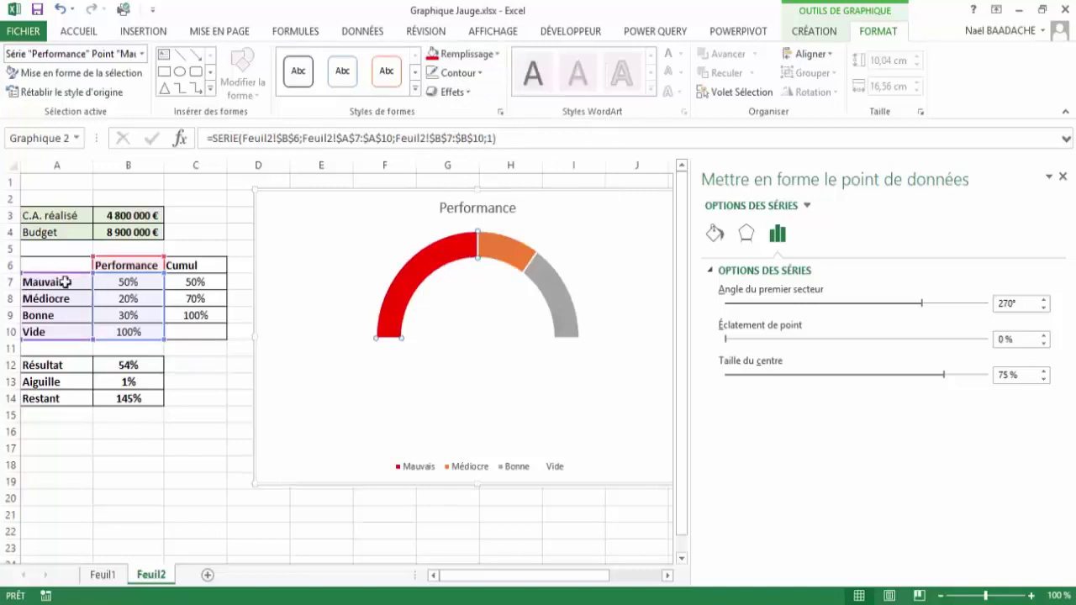
{"action": "left_click", "coordinate": [498, 55]}
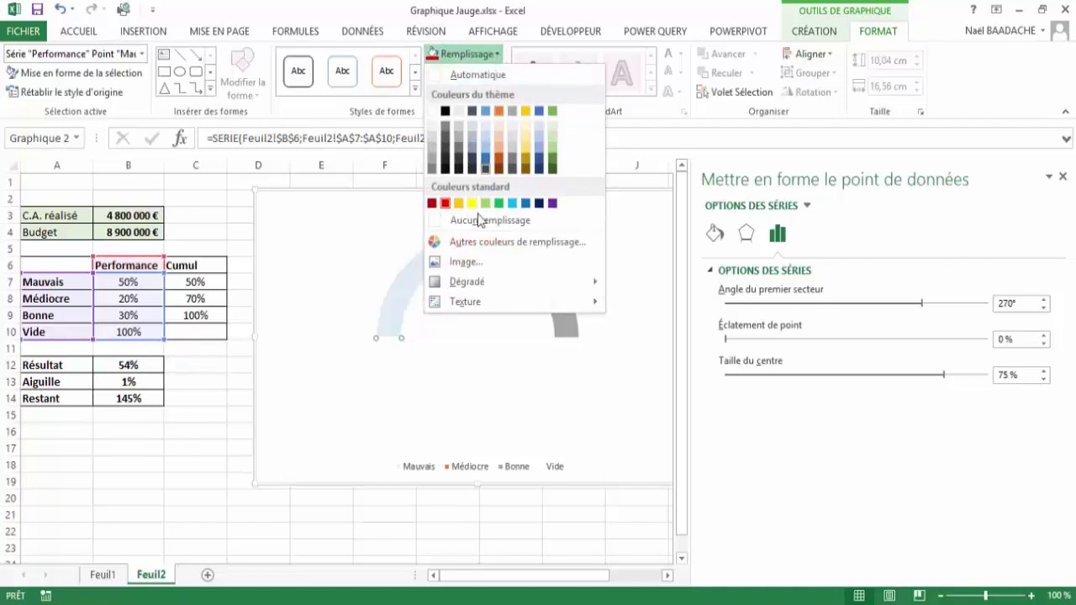
{"action": "mouse_move", "coordinate": [482, 286]}
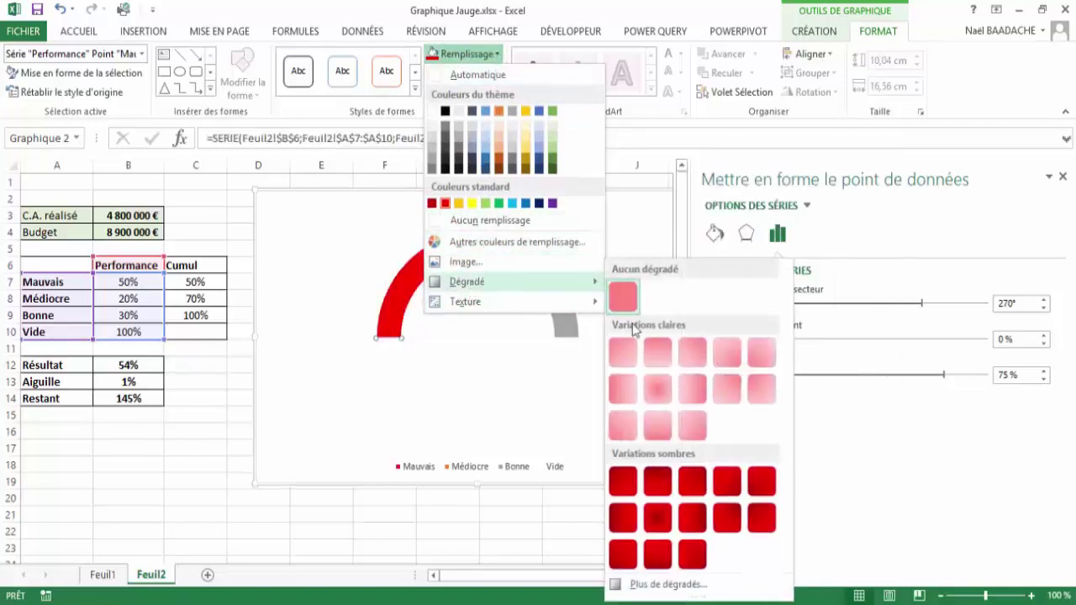
{"action": "left_click", "coordinate": [622, 479]}
Step: Fill the Bonne slice dark green, leaving Médiocre orange
{"action": "left_click", "coordinate": [518, 264]}
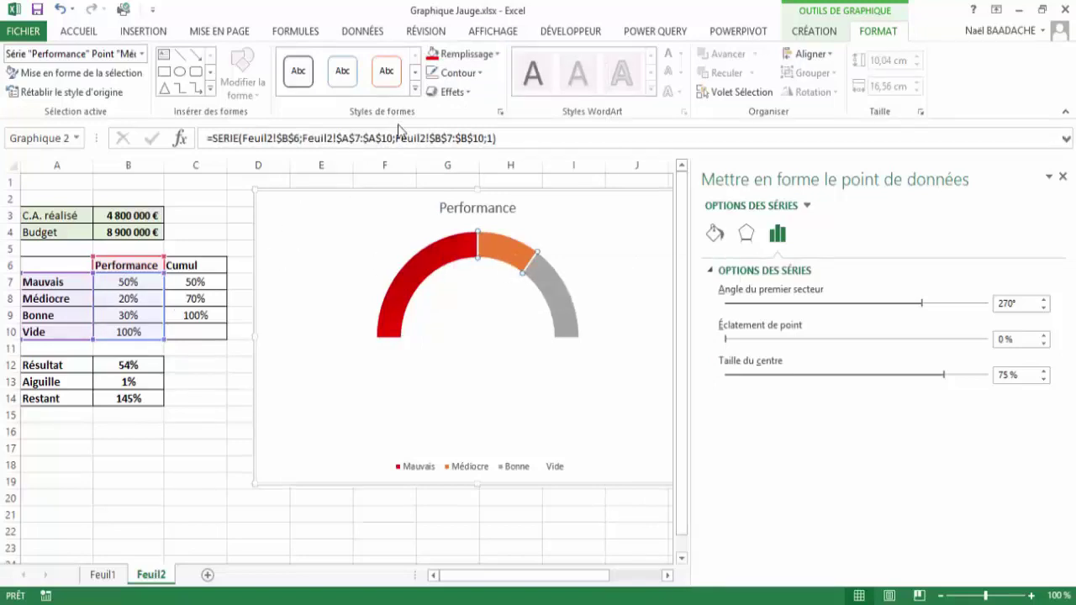
{"action": "left_click", "coordinate": [559, 309]}
{"action": "left_click", "coordinate": [493, 54]}
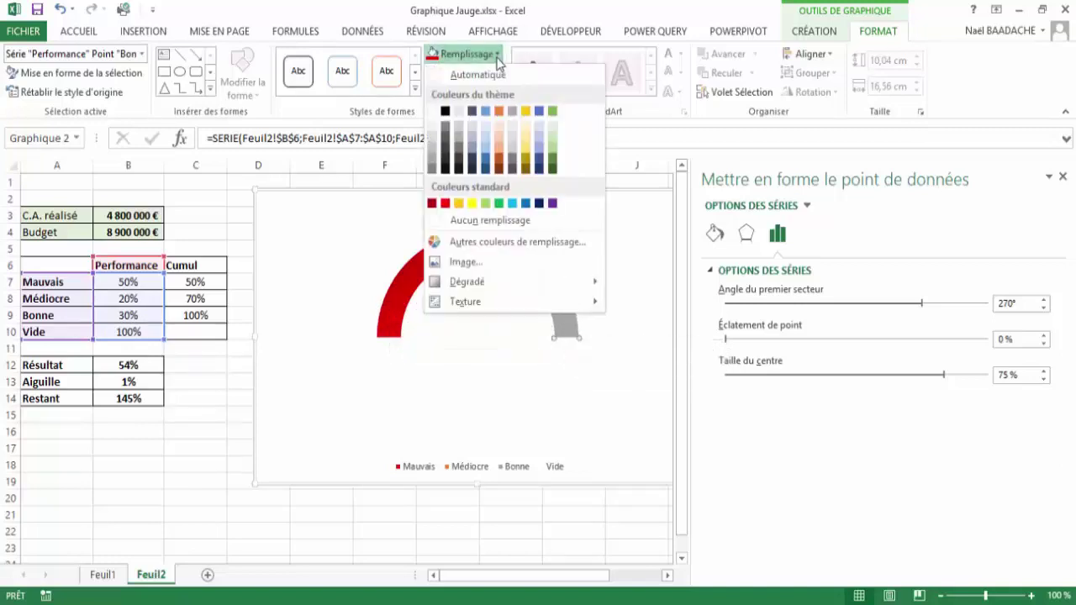
{"action": "left_click", "coordinate": [553, 168]}
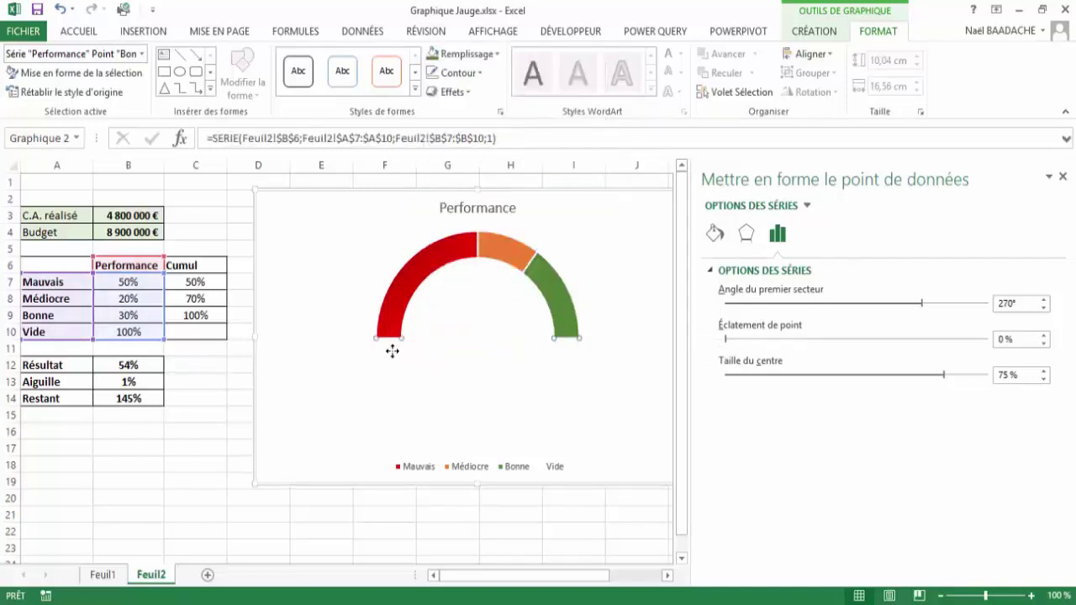
{"action": "left_click", "coordinate": [394, 298]}
{"action": "left_click", "coordinate": [205, 442]}
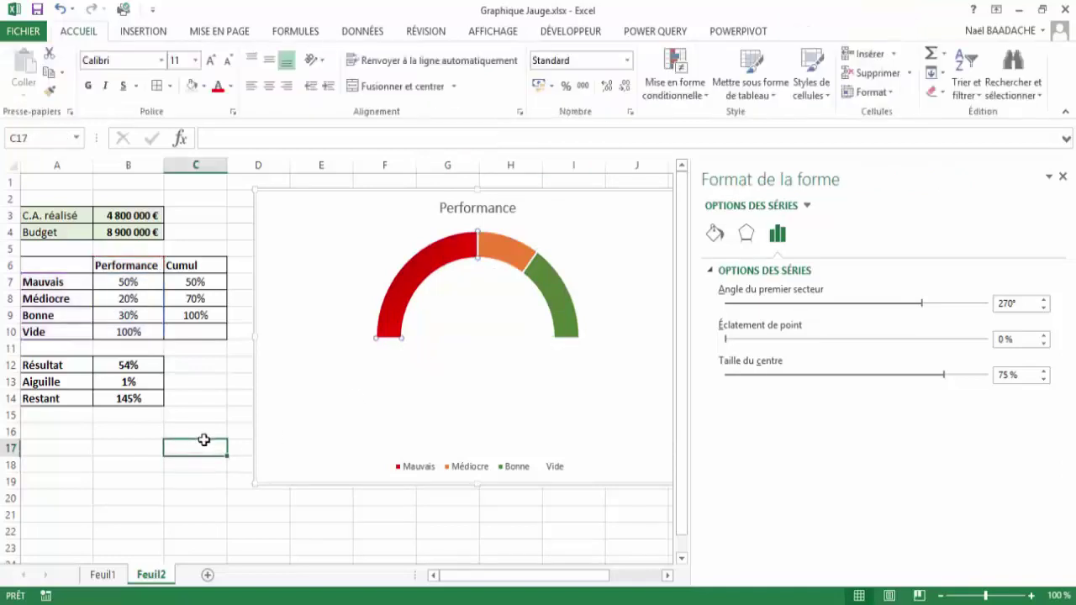
Step: Shrink the donut hole to 56% for a thicker ring
{"action": "left_click", "coordinate": [445, 267]}
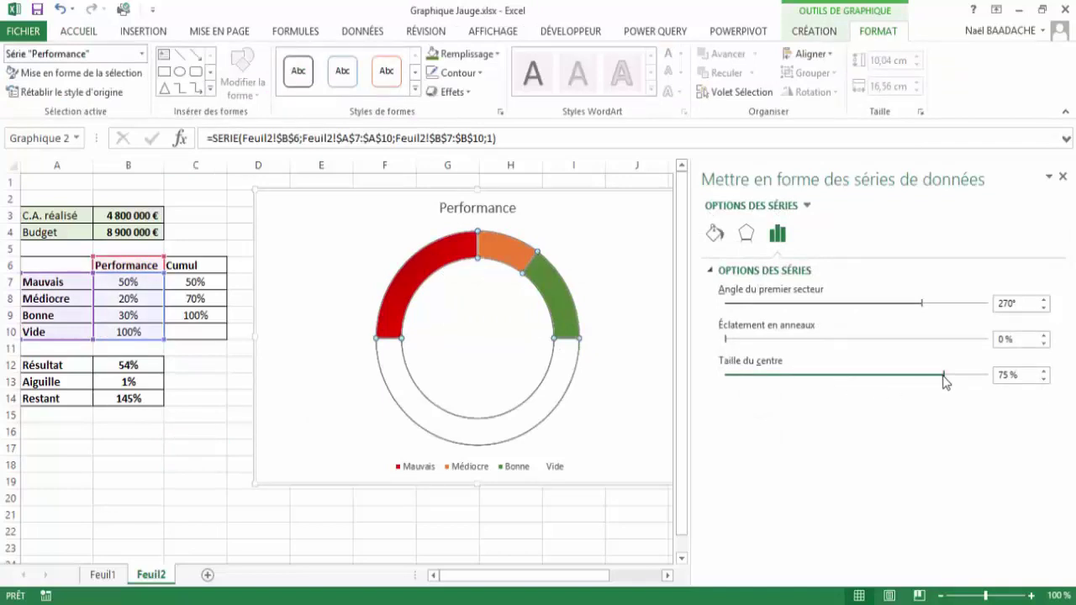
{"action": "left_click_drag", "start_coordinate": [943, 375], "coordinate": [889, 375]}
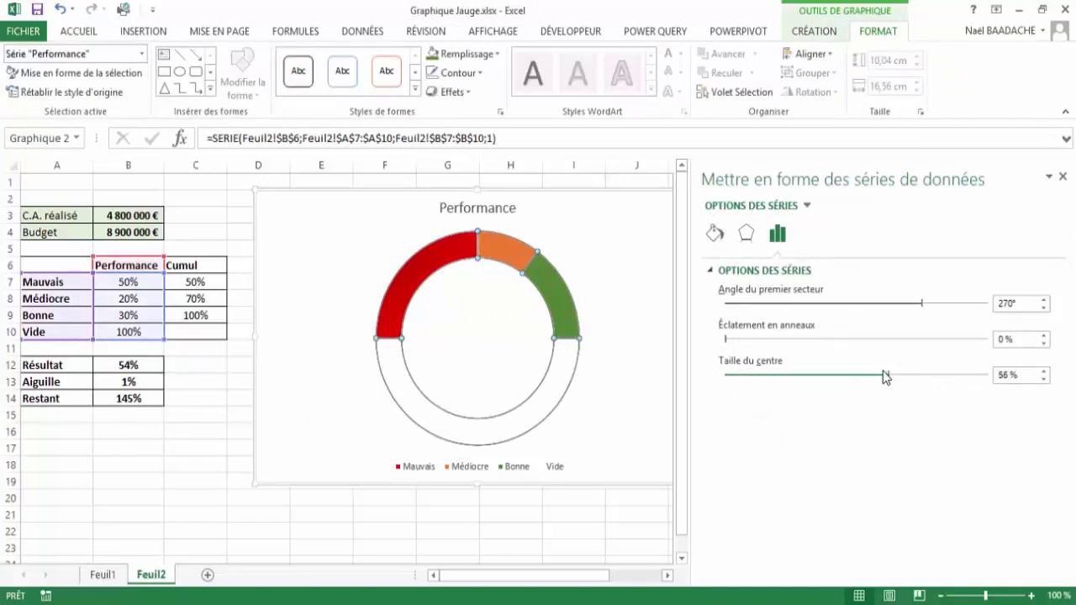
{"action": "left_click", "coordinate": [210, 415]}
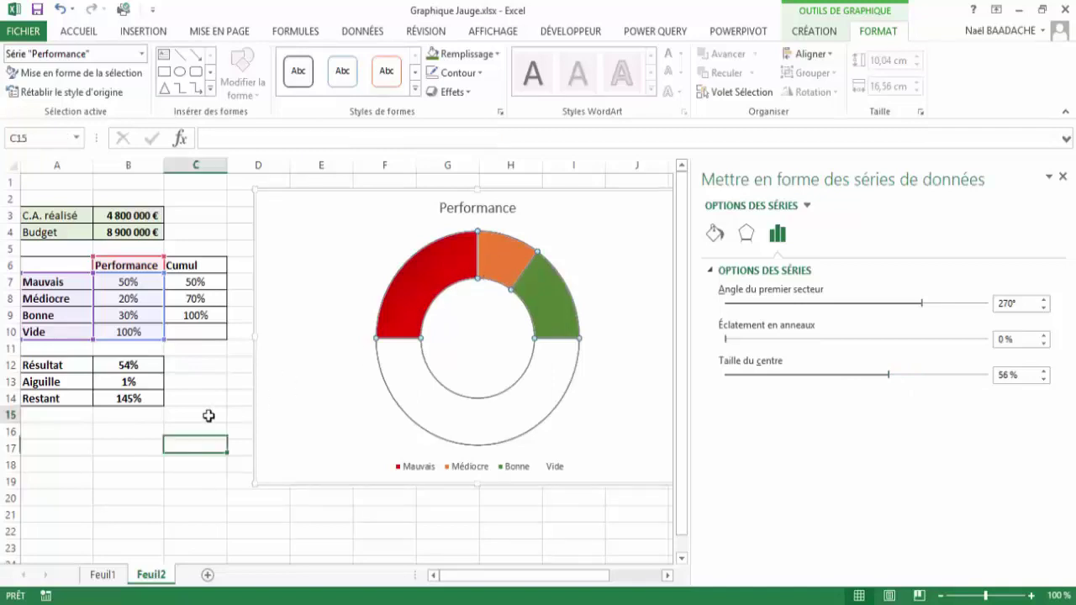
{"action": "left_click", "coordinate": [1062, 177]}
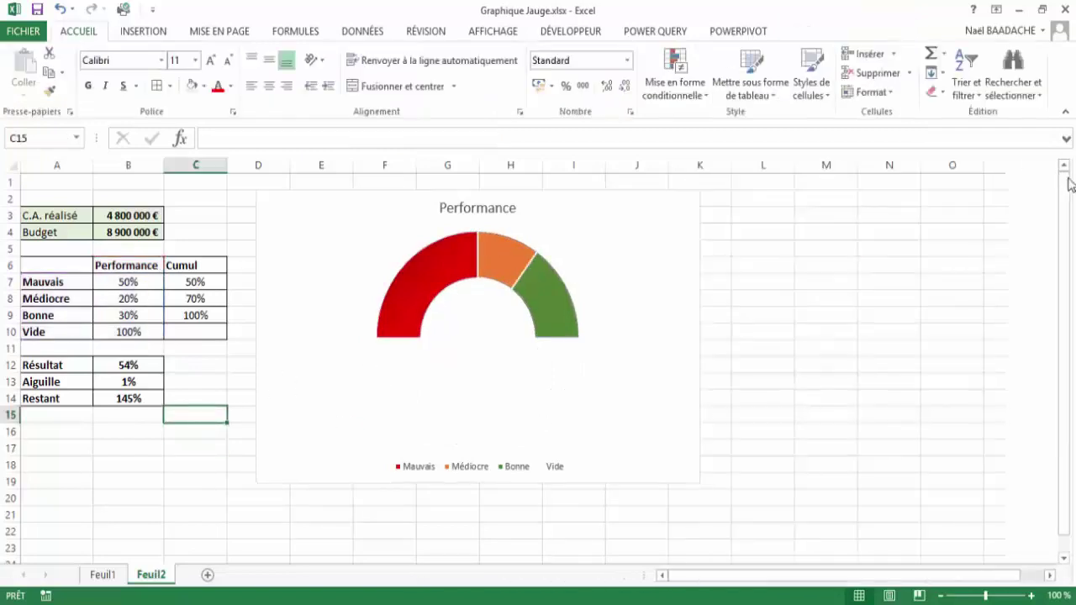
Step: Enlarge the gauge chart and delete its legend
{"action": "left_click", "coordinate": [698, 210]}
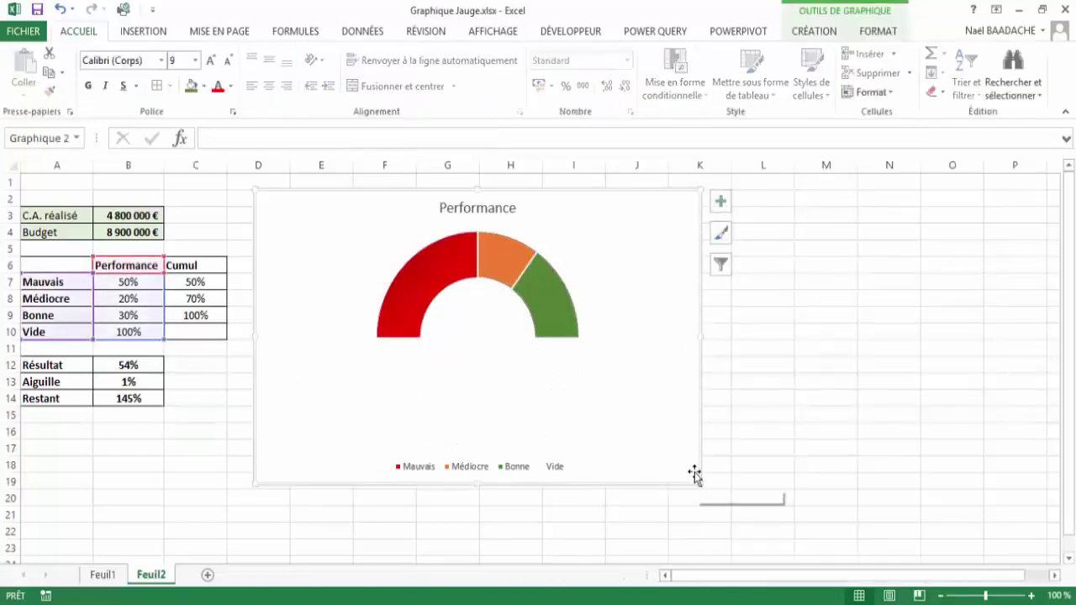
{"action": "left_click_drag", "start_coordinate": [700, 485], "coordinate": [754, 510]}
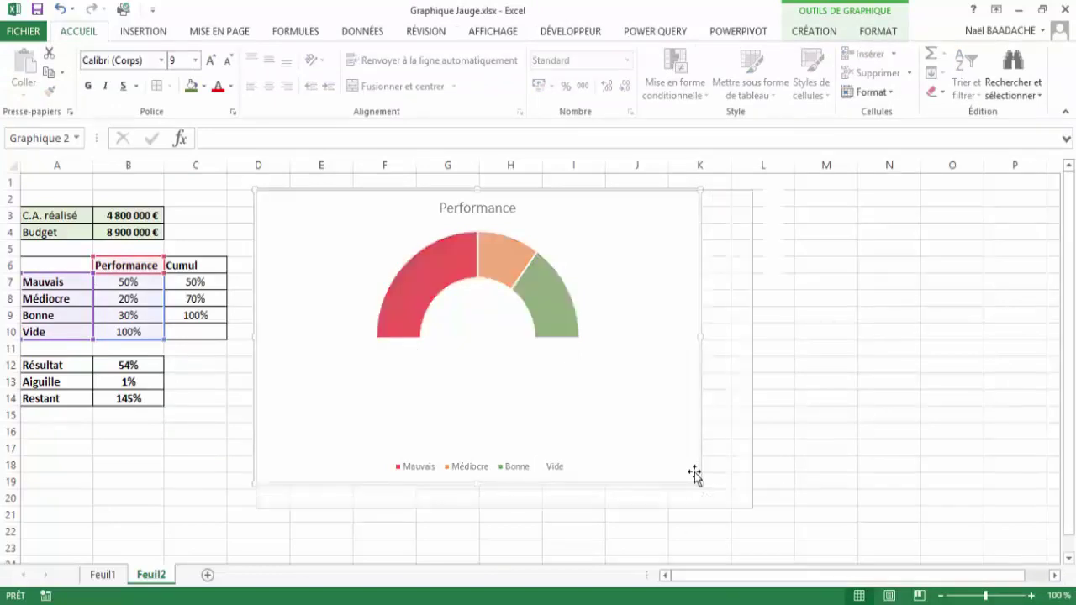
{"action": "key", "text": "Up"}
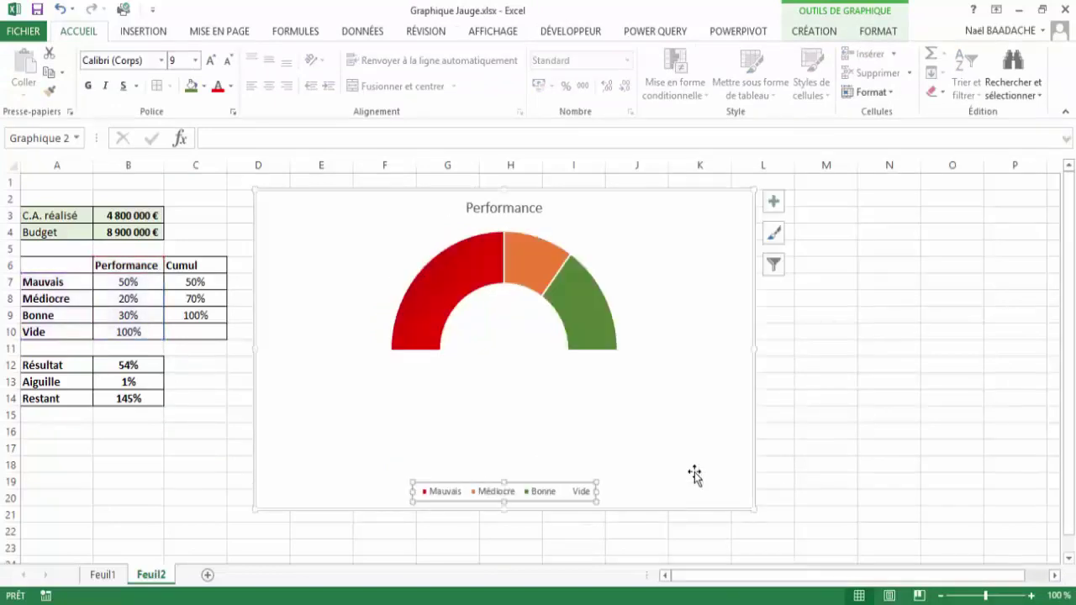
{"action": "key", "text": "Delete"}
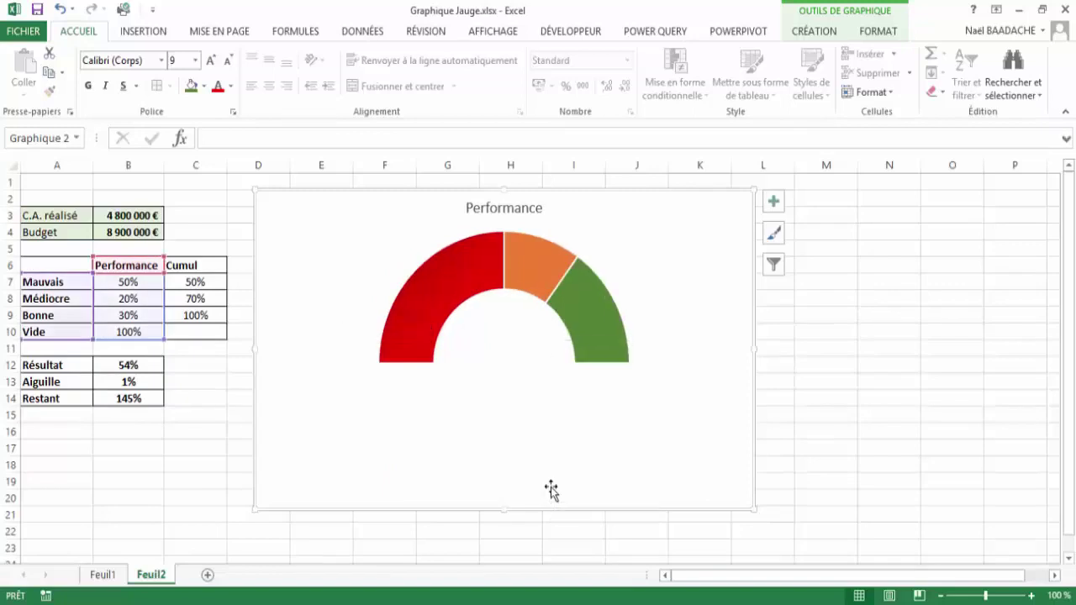
{"action": "left_click", "coordinate": [551, 491]}
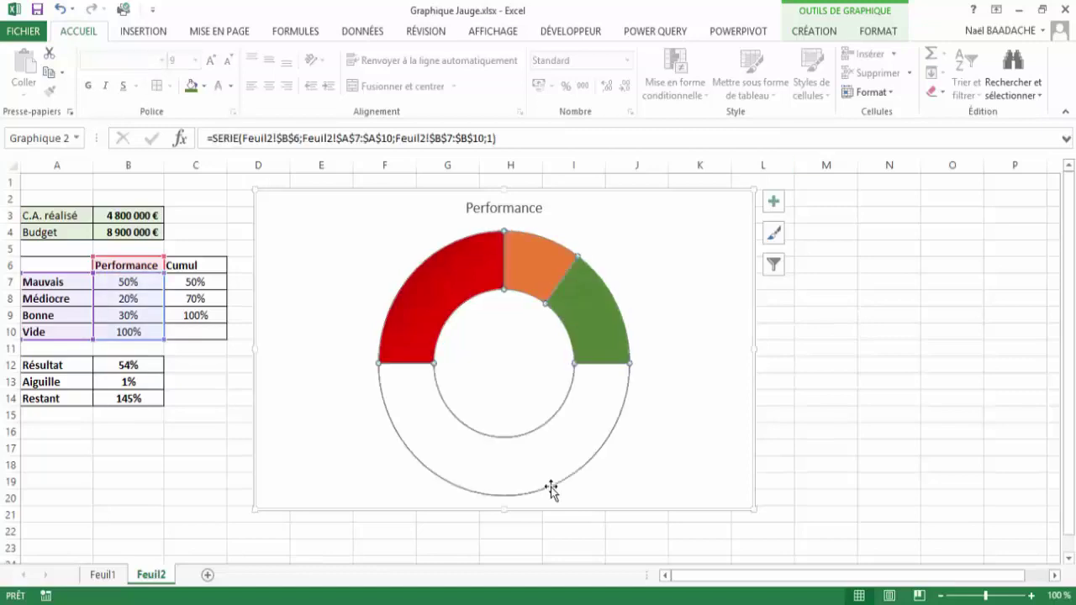
Step: Add a second chart series using values =Feuil2!$B$12:$B$14 (Résultat, Aiguille, Restant)
{"action": "key", "text": "alt+j"}
{"action": "key", "text": "c"}
{"action": "key", "text": "e"}
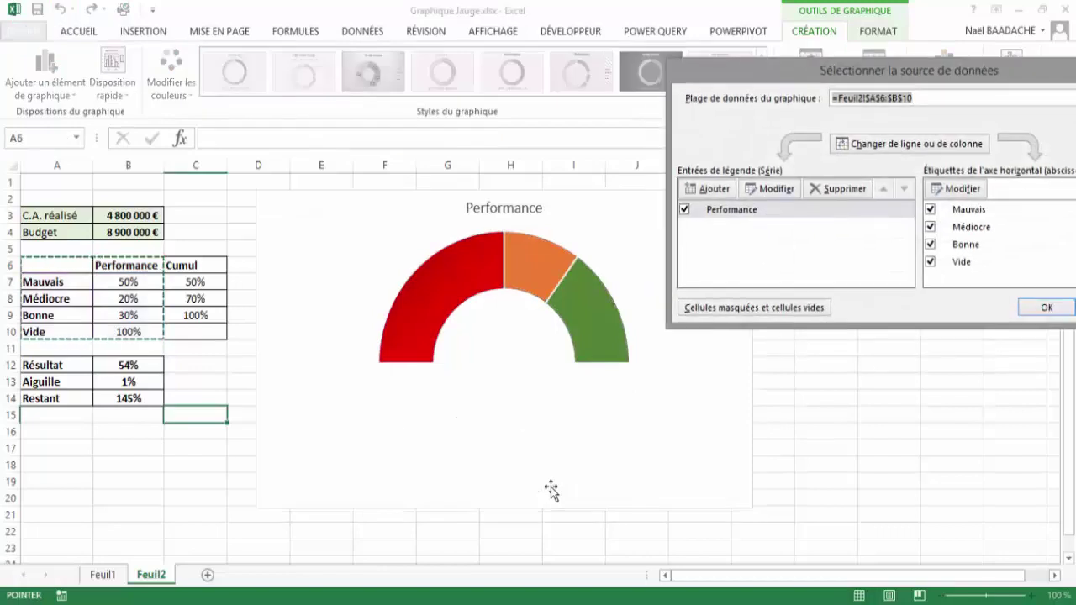
{"action": "key", "text": "alt+a"}
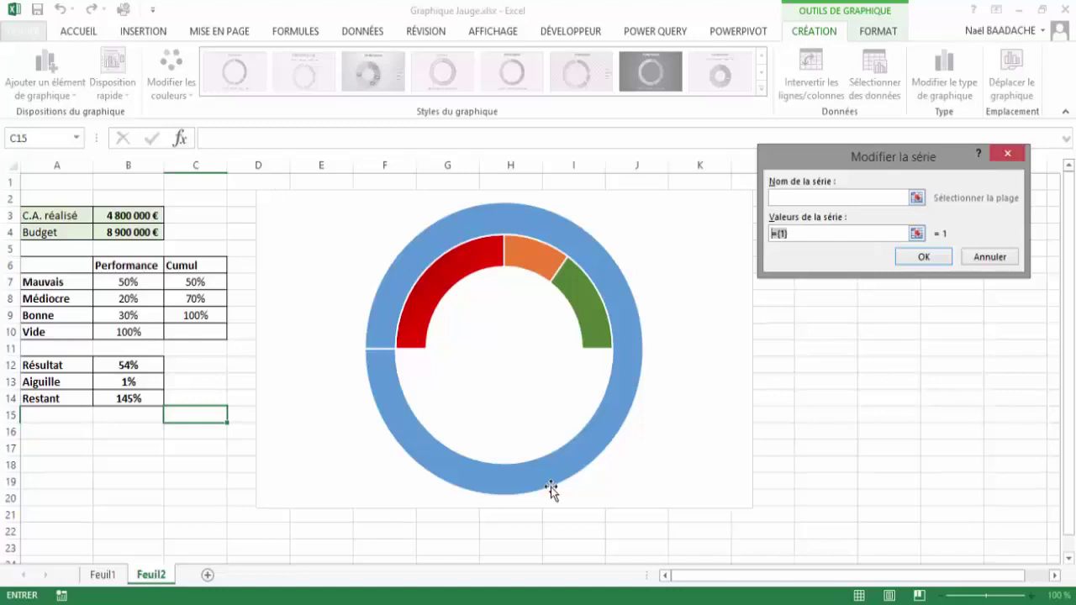
{"action": "key", "text": "BackSpace"}
{"action": "left_click_drag", "start_coordinate": [128, 365], "coordinate": [128, 399]}
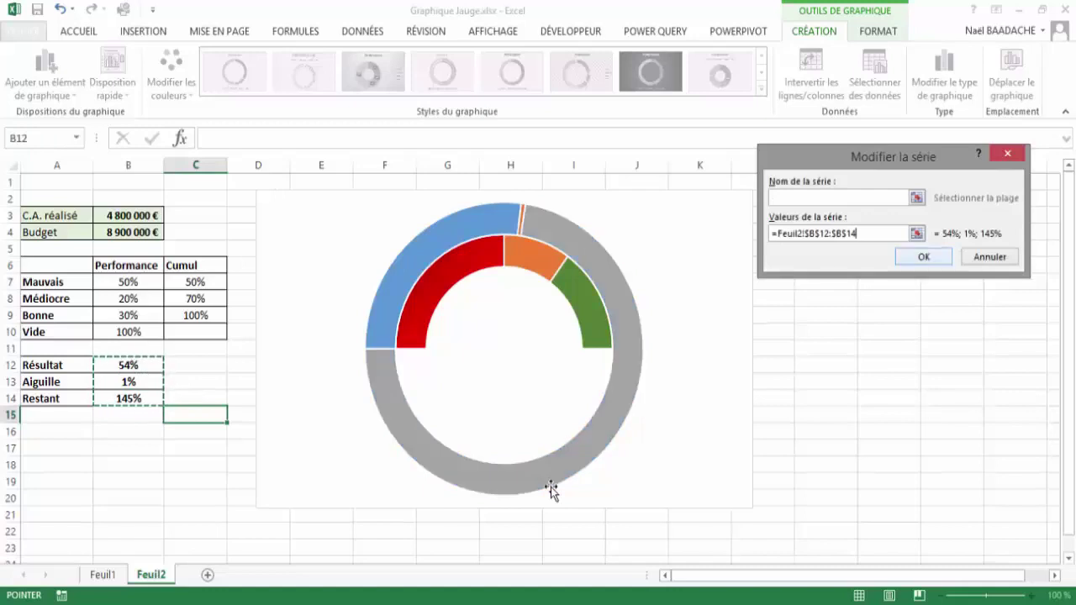
{"action": "key", "text": "Return"}
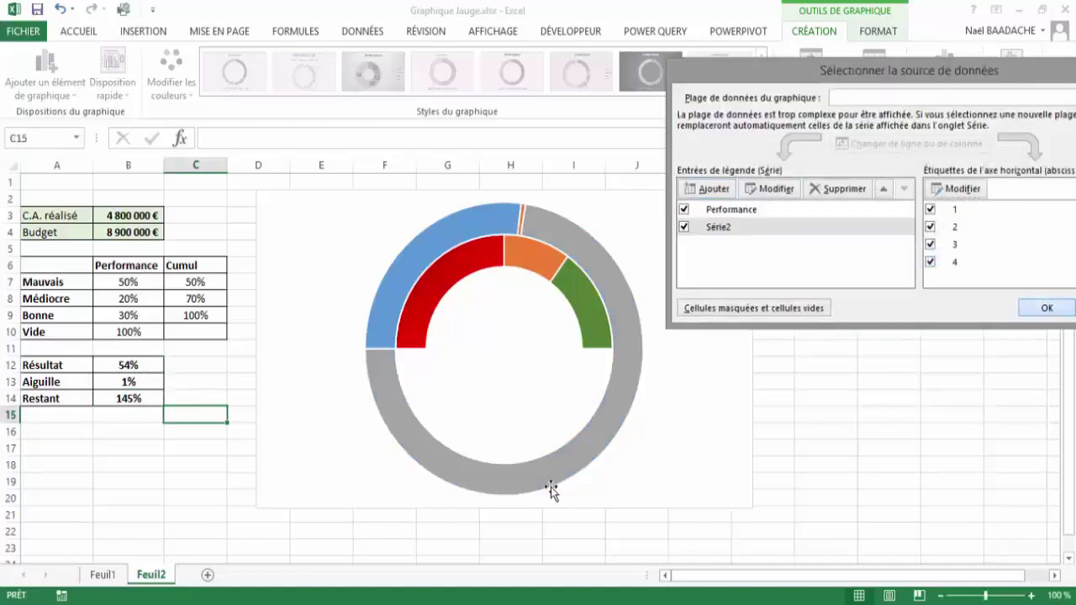
{"action": "key", "text": "Return"}
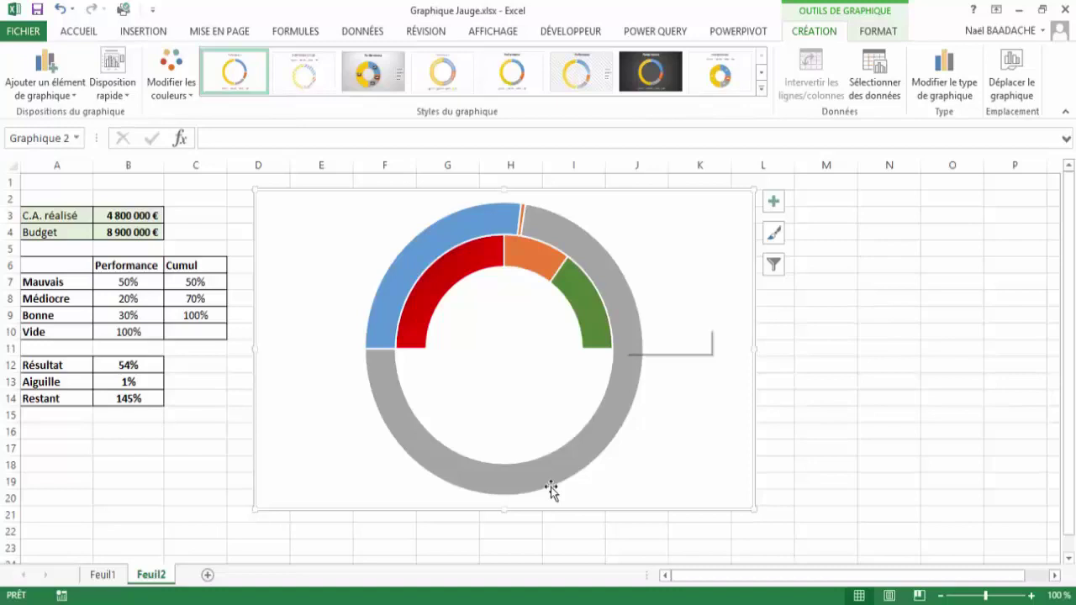
Step: Change the outer-ring Série2 to a Secteurs pie plotted on the secondary axis
{"action": "left_click", "coordinate": [551, 489]}
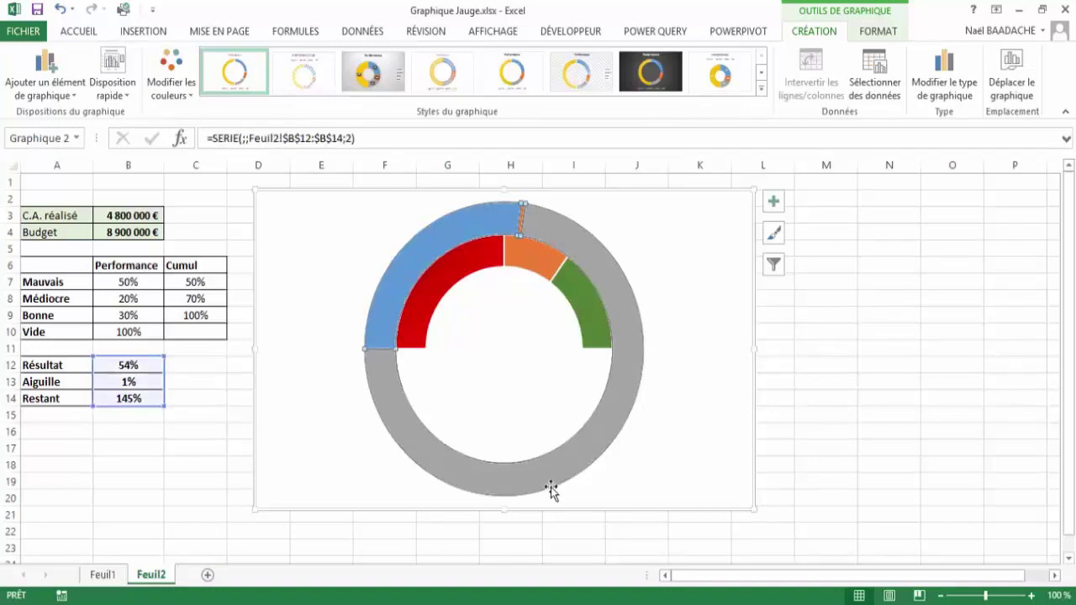
{"action": "right_click", "coordinate": [551, 489]}
{"action": "key", "text": "Down"}
{"action": "key", "text": "Down"}
{"action": "key", "text": "Down"}
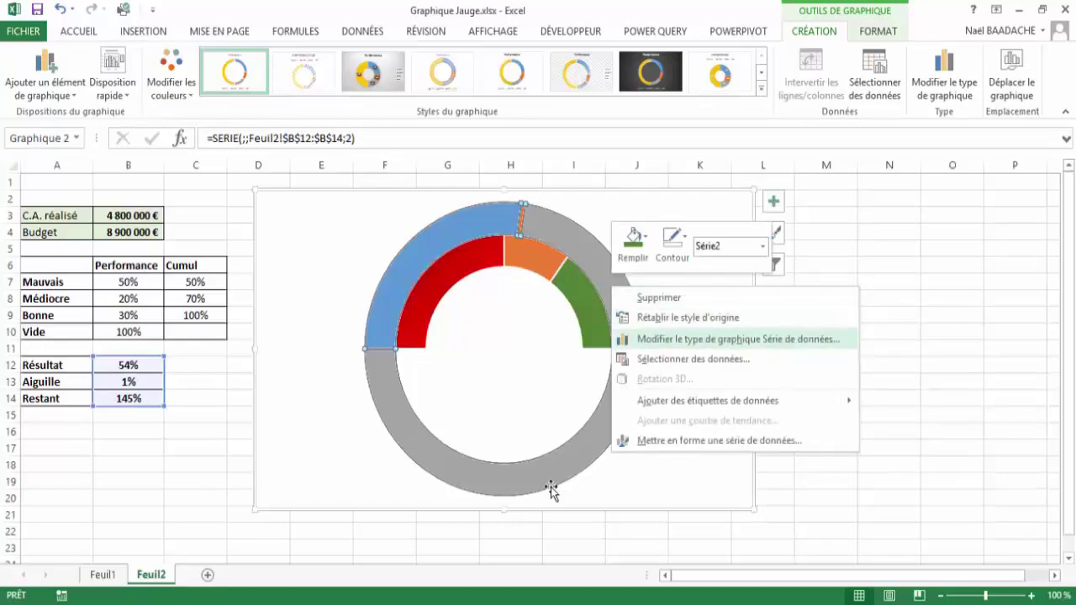
{"action": "key", "text": "Return"}
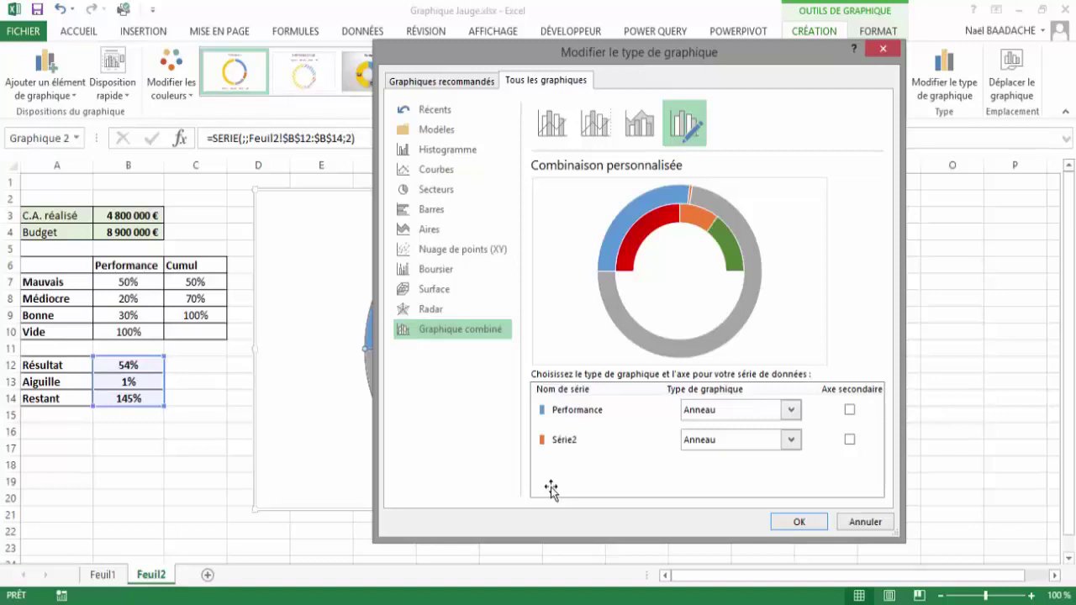
{"action": "key", "text": "alt+Down"}
{"action": "key", "text": "Left"}
{"action": "key", "text": "Left"}
{"action": "key", "text": "Left"}
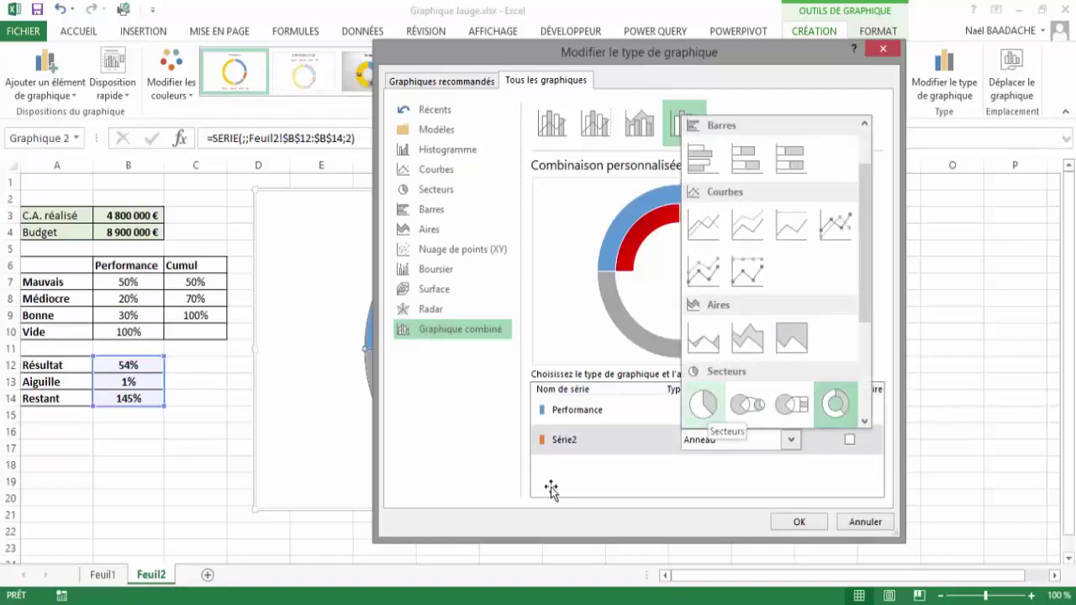
{"action": "key", "text": "Return"}
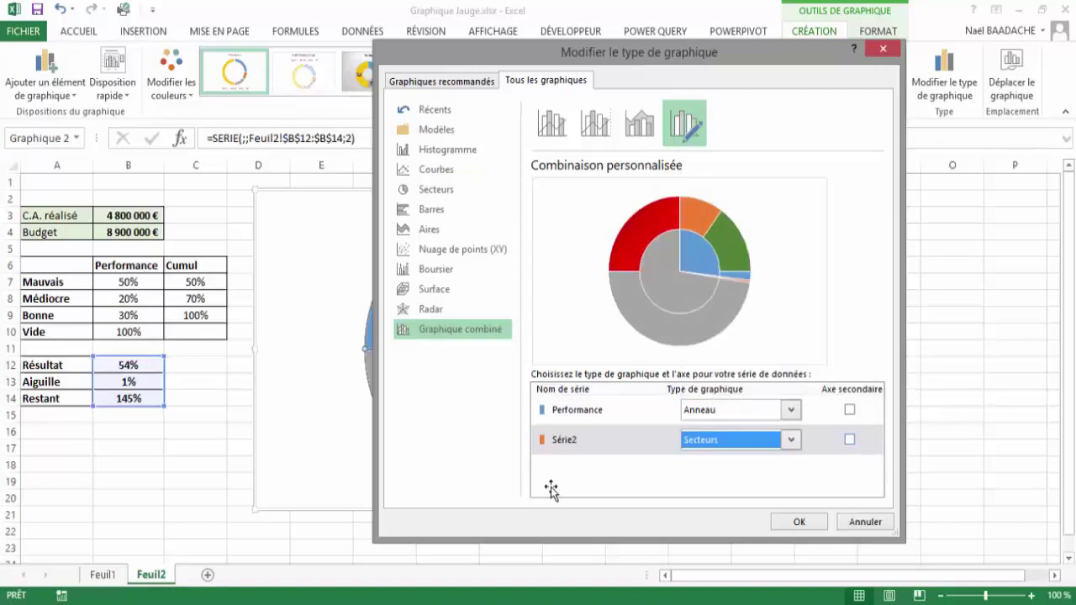
{"action": "key", "text": "Tab"}
{"action": "key", "text": "space"}
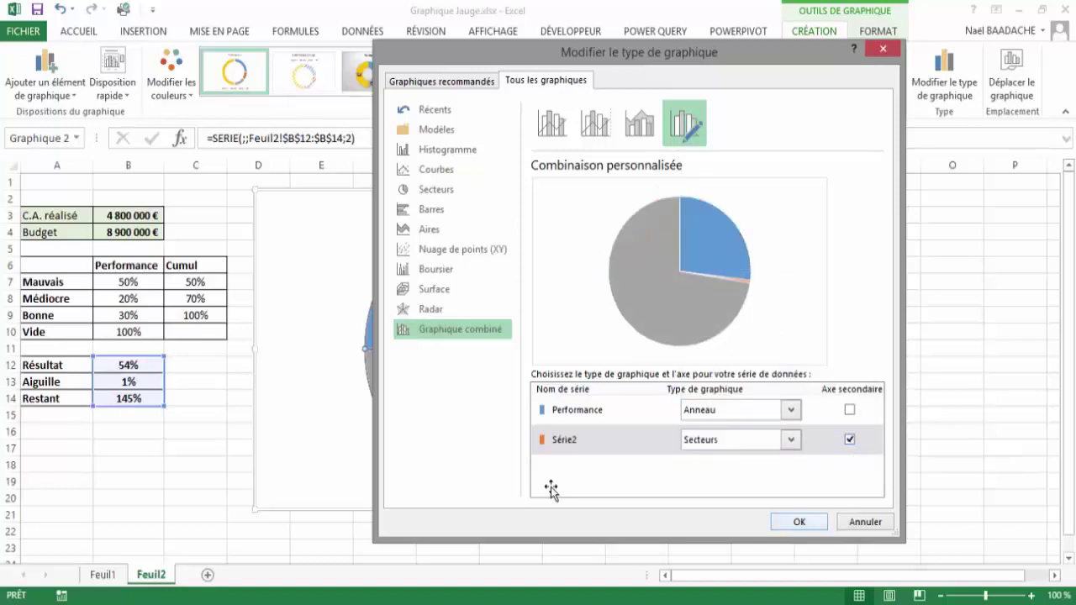
{"action": "key", "text": "Return"}
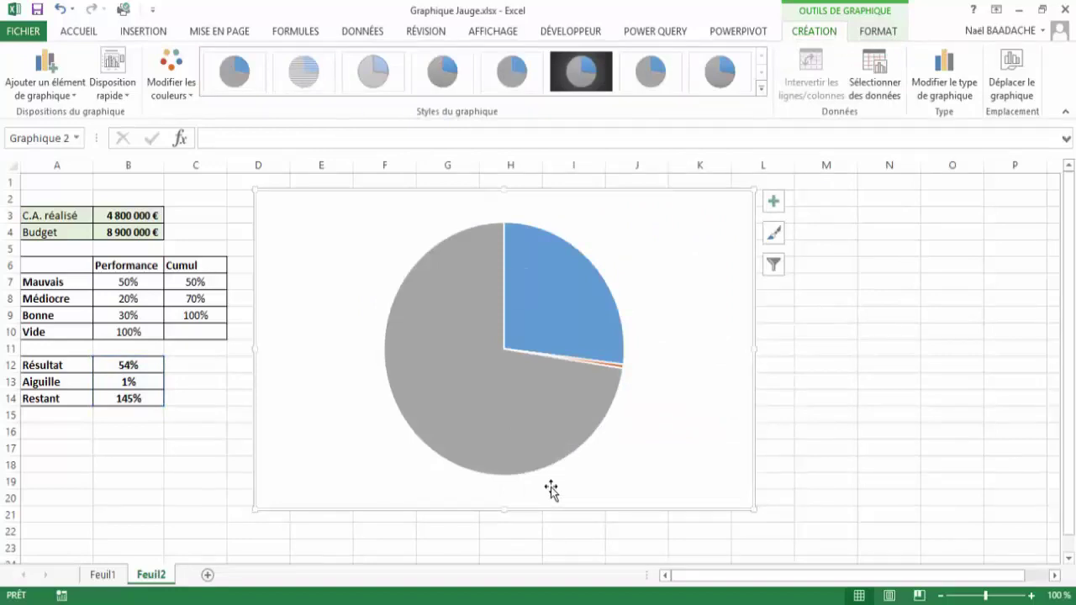
Step: Open Mettre en forme le point de données for the pie and focus Angle du premier secteur
{"action": "left_click", "coordinate": [551, 492]}
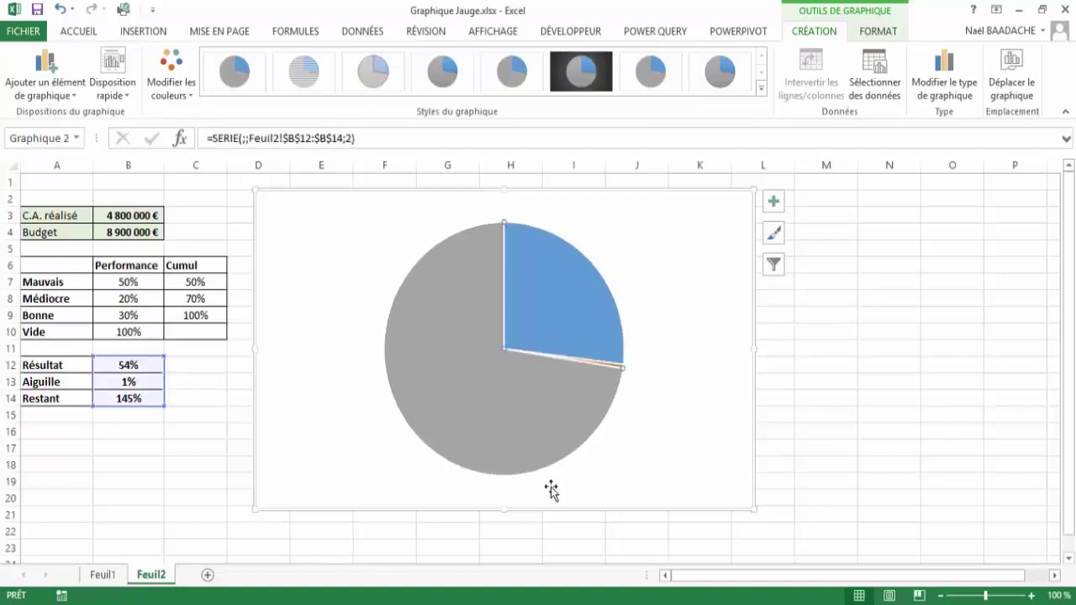
{"action": "mouse_move", "coordinate": [551, 492]}
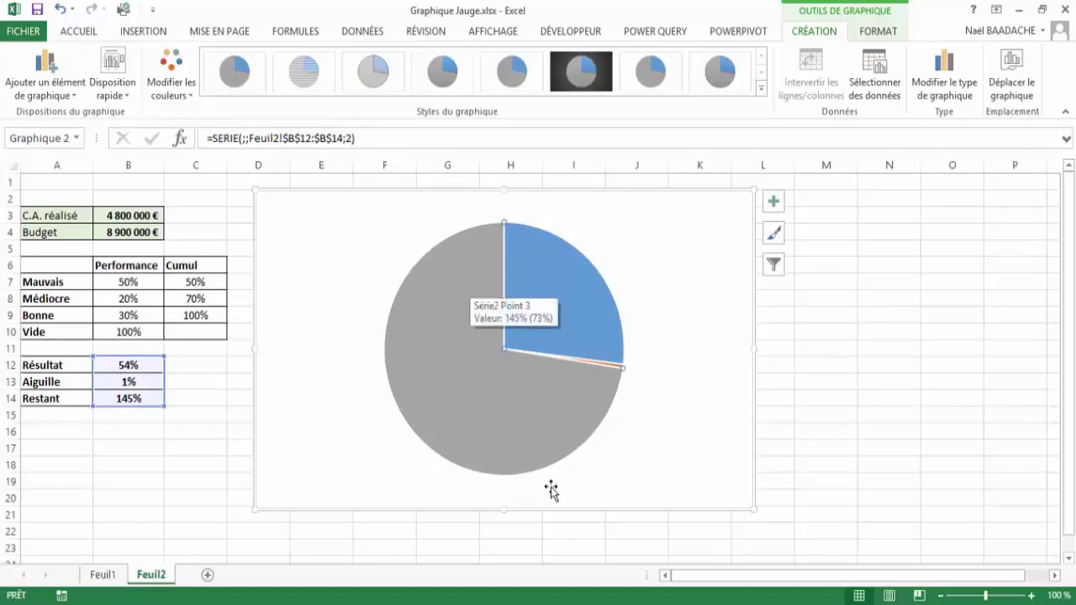
{"action": "right_click", "coordinate": [551, 492]}
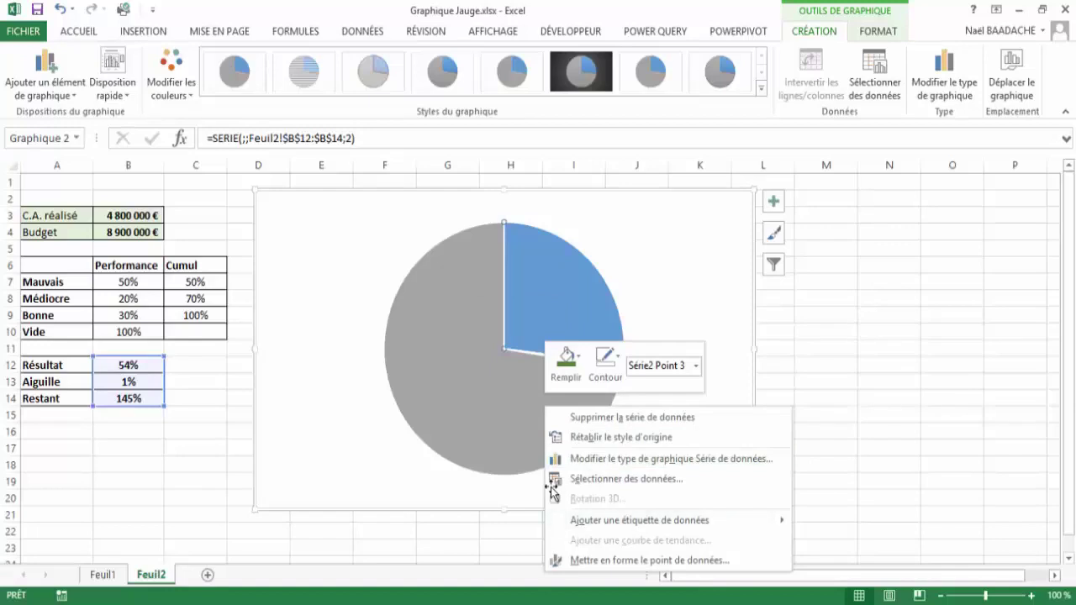
{"action": "key", "text": "Up"}
{"action": "key", "text": "Return"}
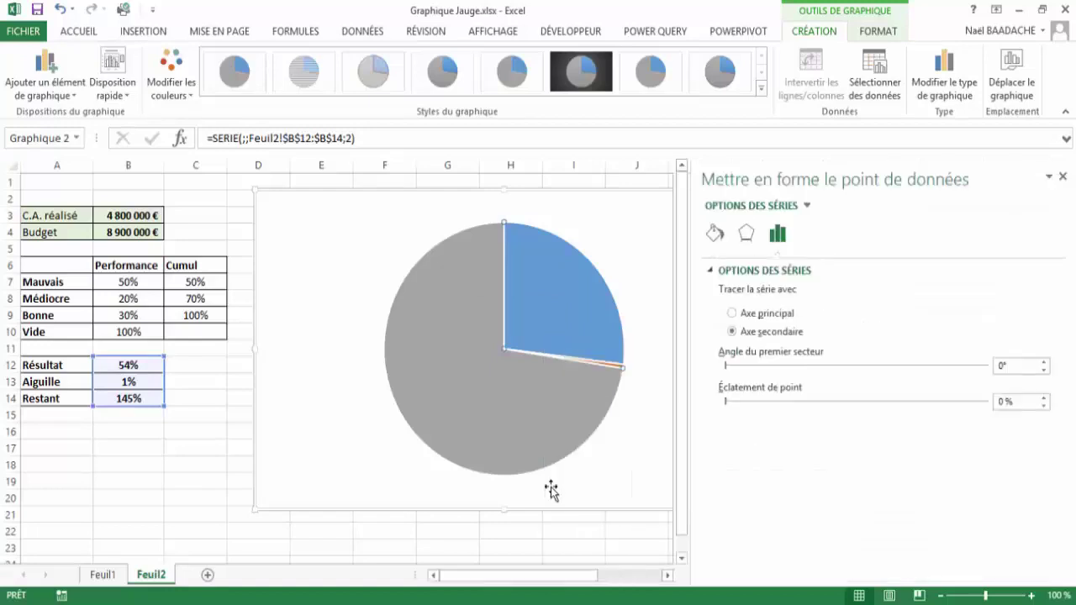
{"action": "key", "text": "alt+a"}
Step: Rotate the pie to a 270° first-slice angle and set its fill to Aucun remplissage
{"action": "key", "text": "Escape"}
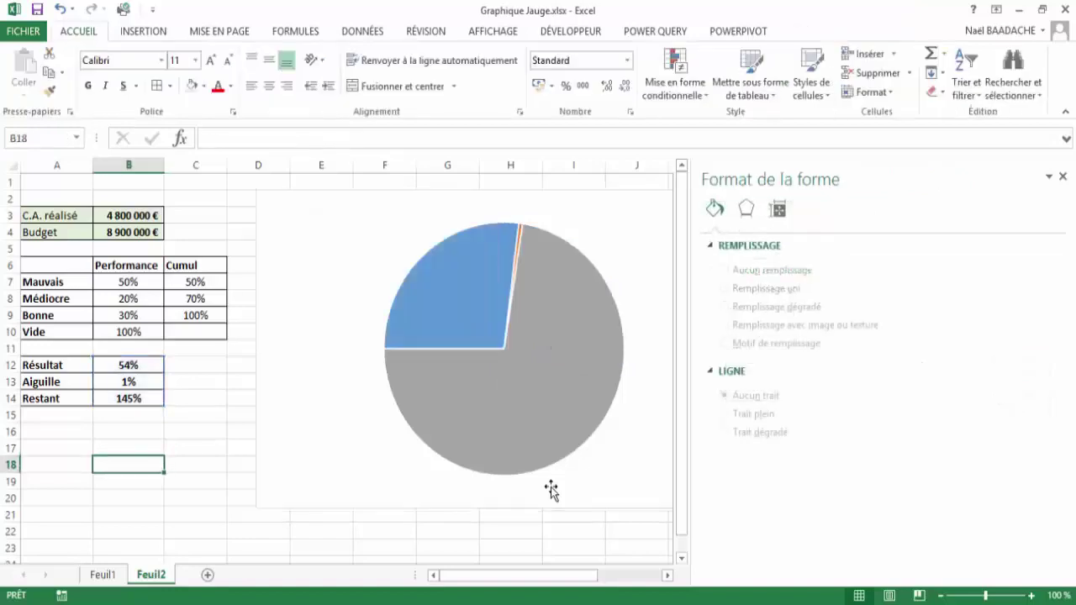
{"action": "left_click", "coordinate": [550, 491]}
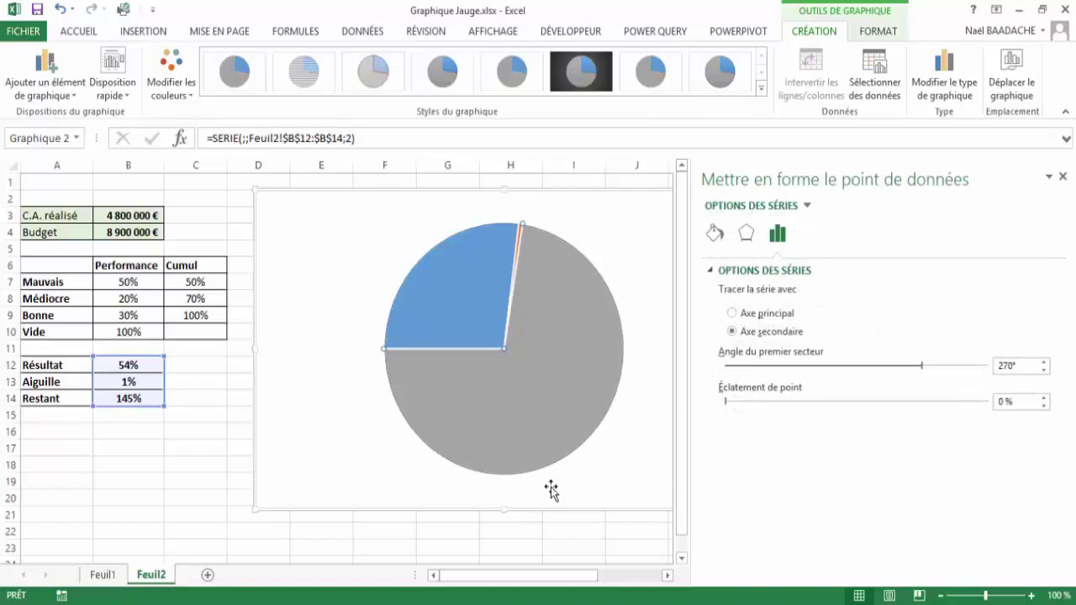
{"action": "mouse_move", "coordinate": [551, 492]}
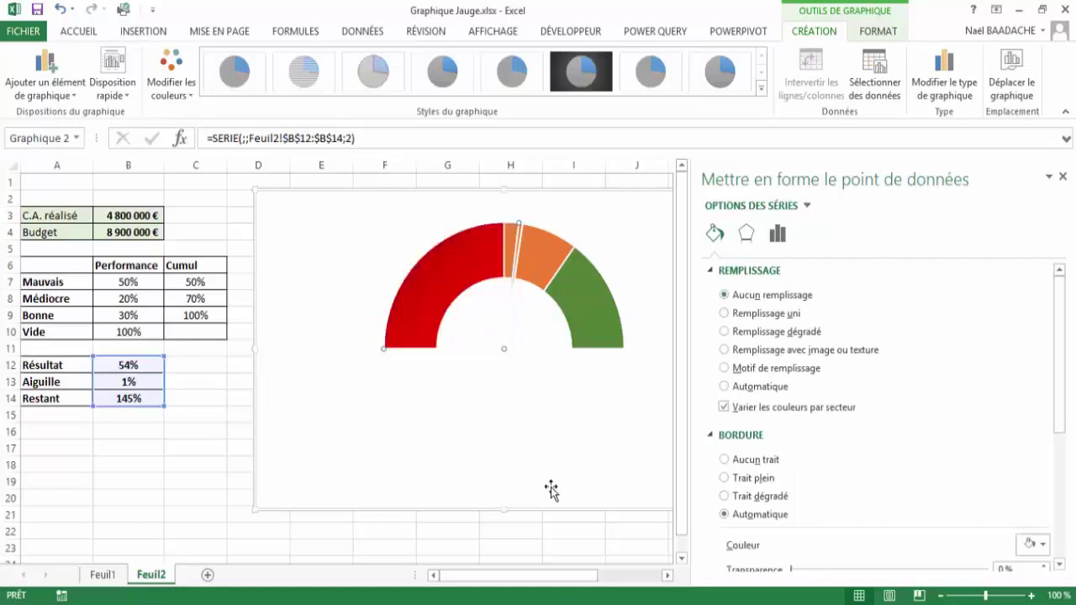
{"action": "key", "text": "Escape"}
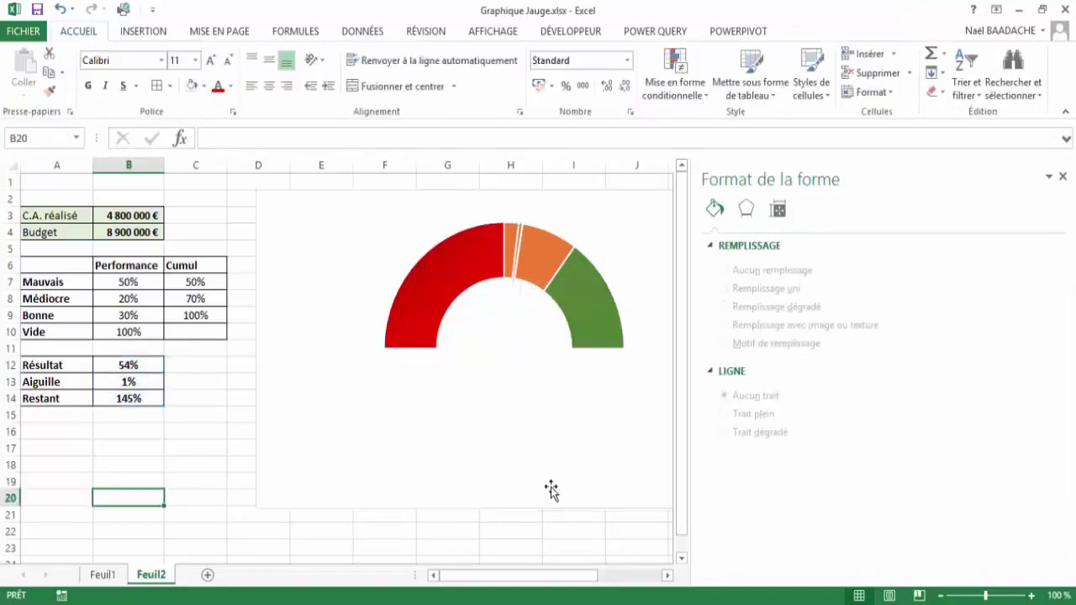
Step: Fill the 1% Aiguille needle slice black and give it a black outline
{"action": "left_click", "coordinate": [516, 244]}
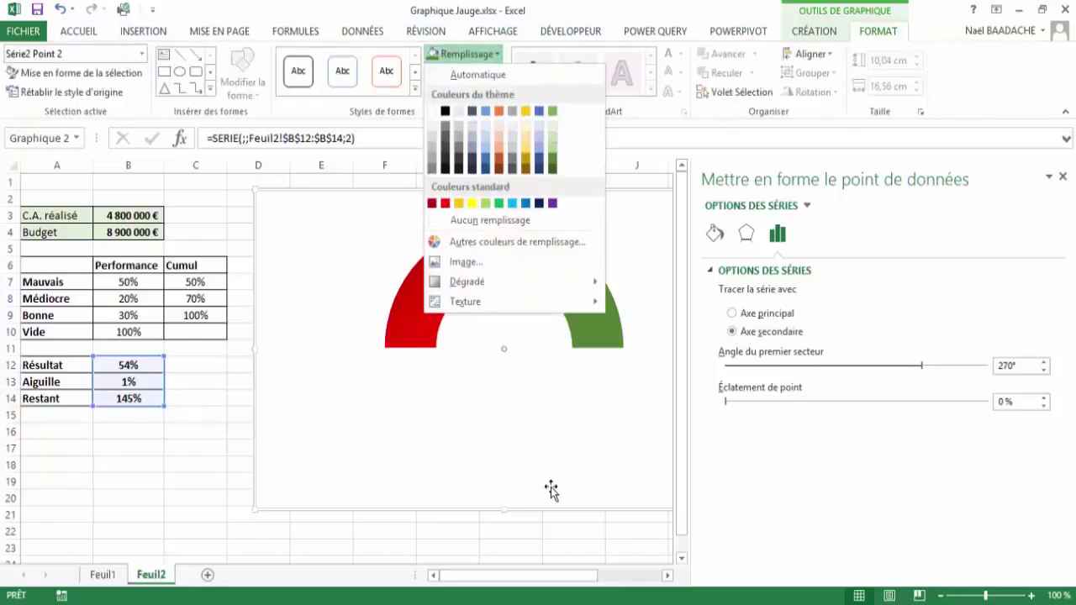
{"action": "key", "text": "Return"}
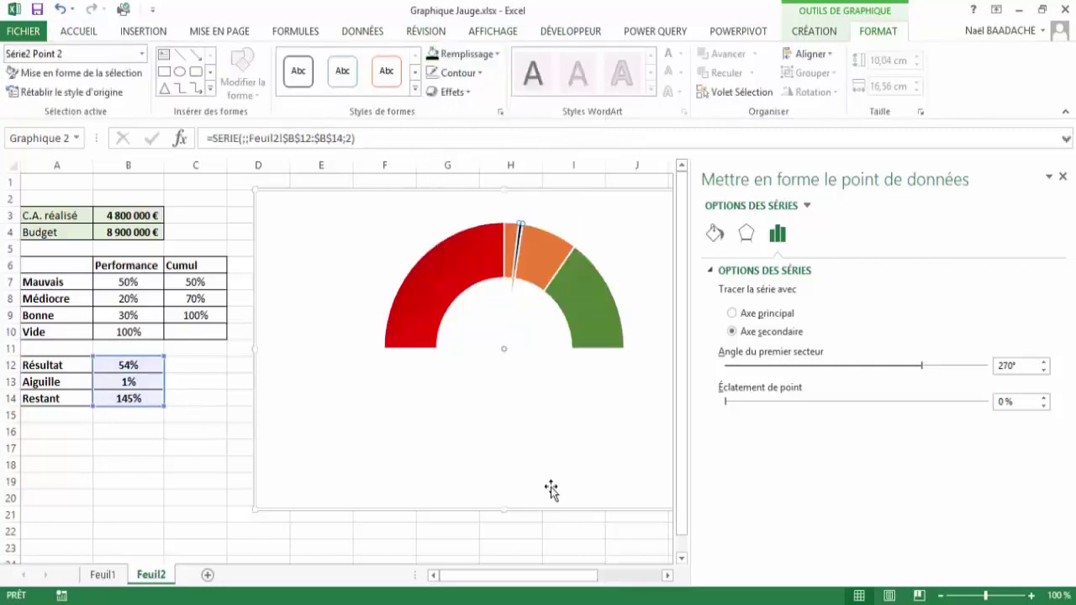
{"action": "key", "text": "Down"}
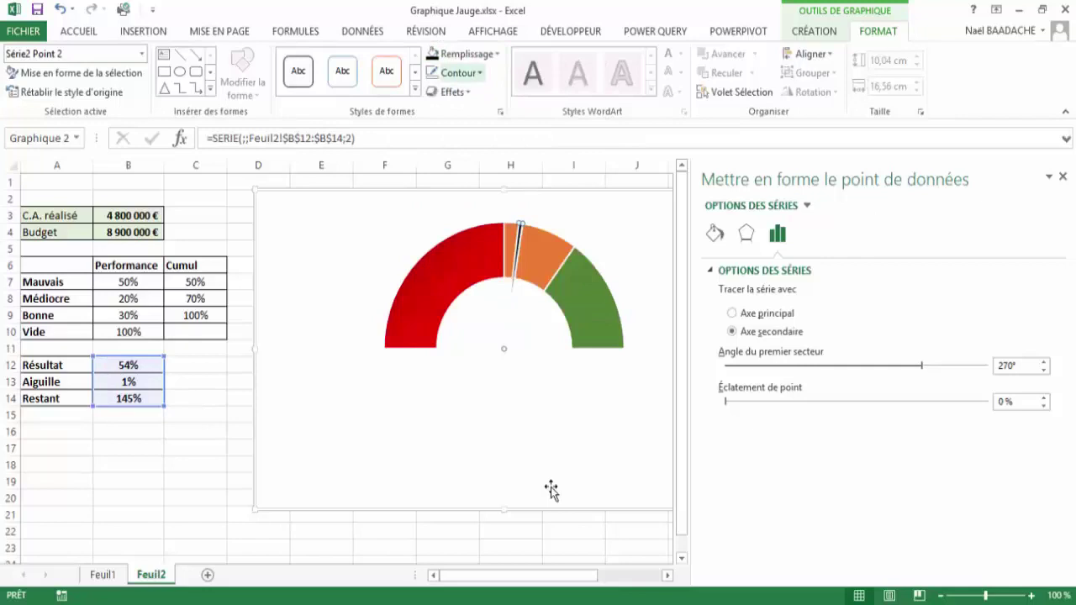
{"action": "key", "text": "Return"}
{"action": "key", "text": "Return"}
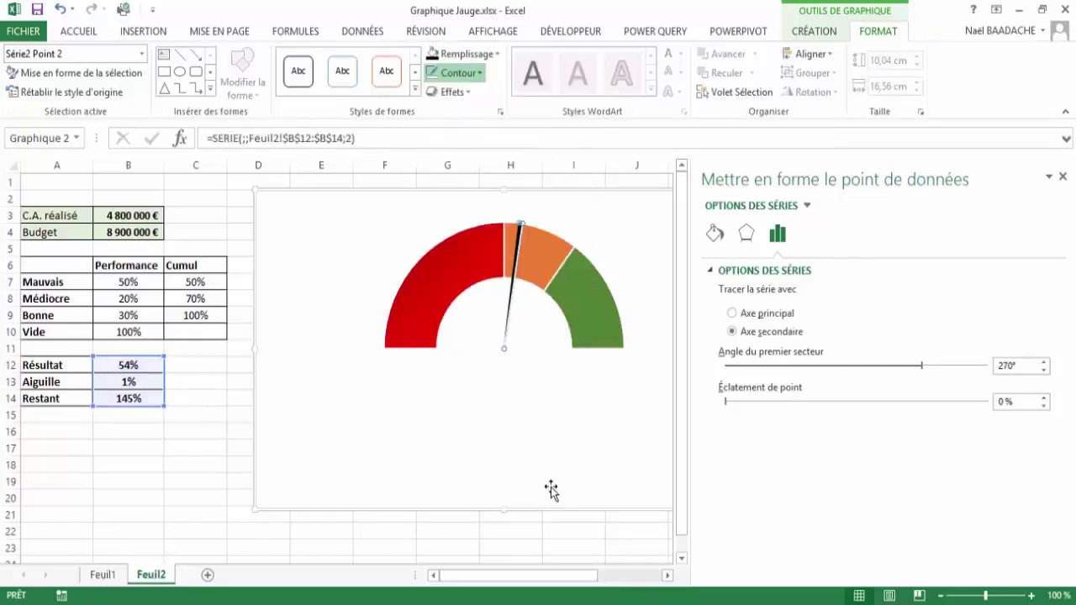
{"action": "key", "text": "Escape"}
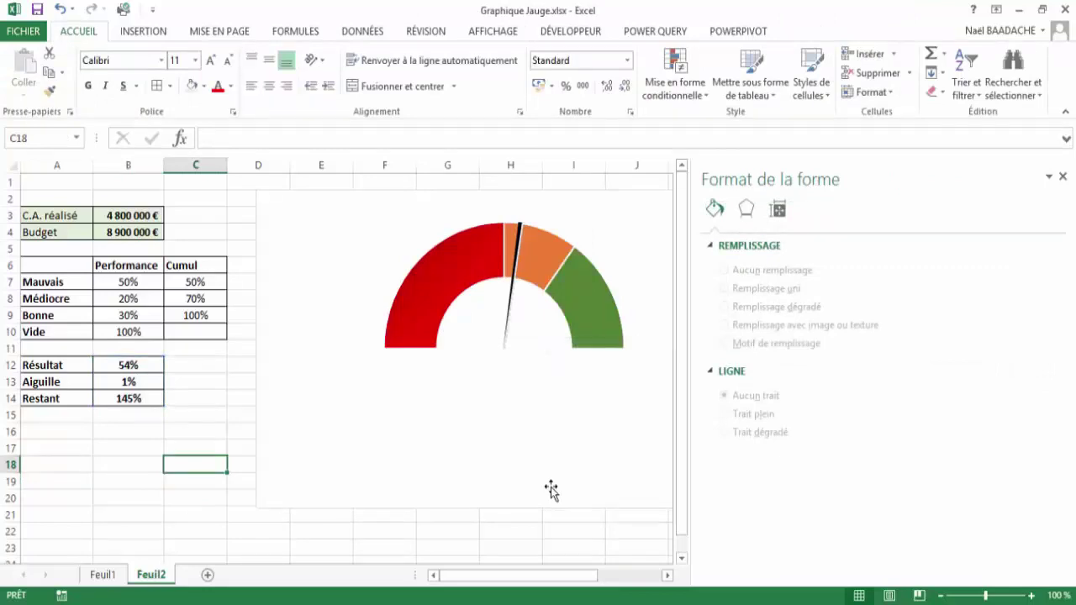
{"action": "left_click", "coordinate": [550, 491]}
Step: Add a data label to the needle slice
{"action": "left_click", "coordinate": [550, 491]}
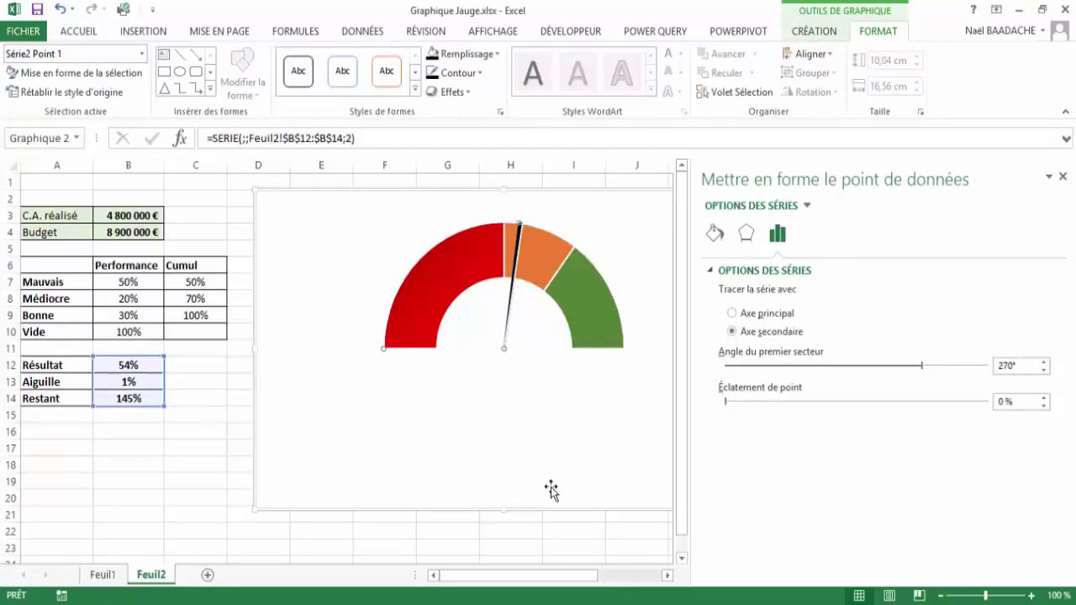
{"action": "right_click", "coordinate": [519, 241]}
{"action": "mouse_move", "coordinate": [616, 355]}
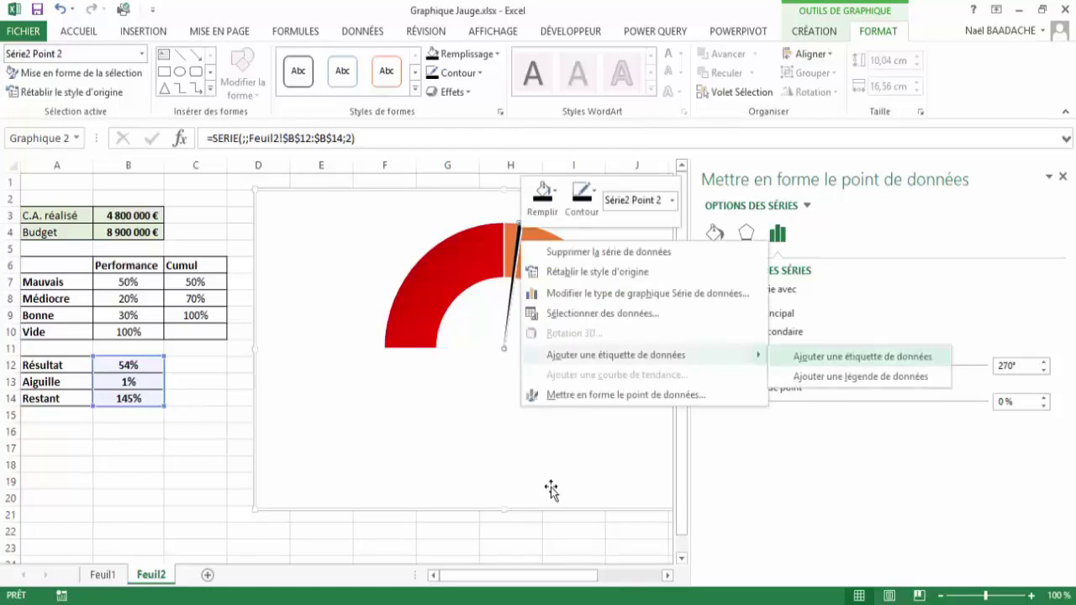
{"action": "left_click", "coordinate": [862, 356]}
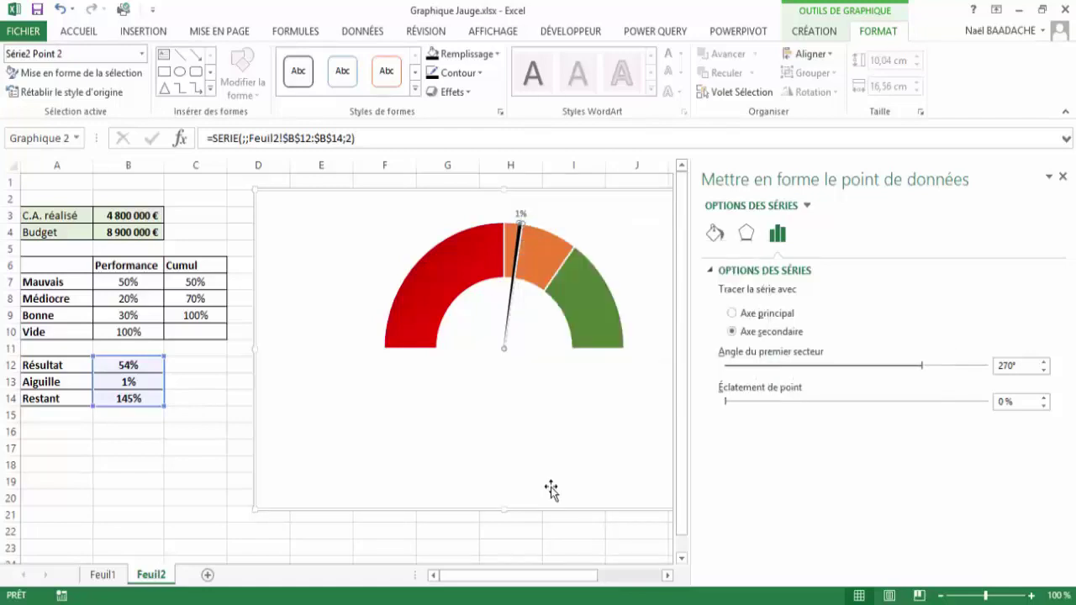
{"action": "key", "text": "Down"}
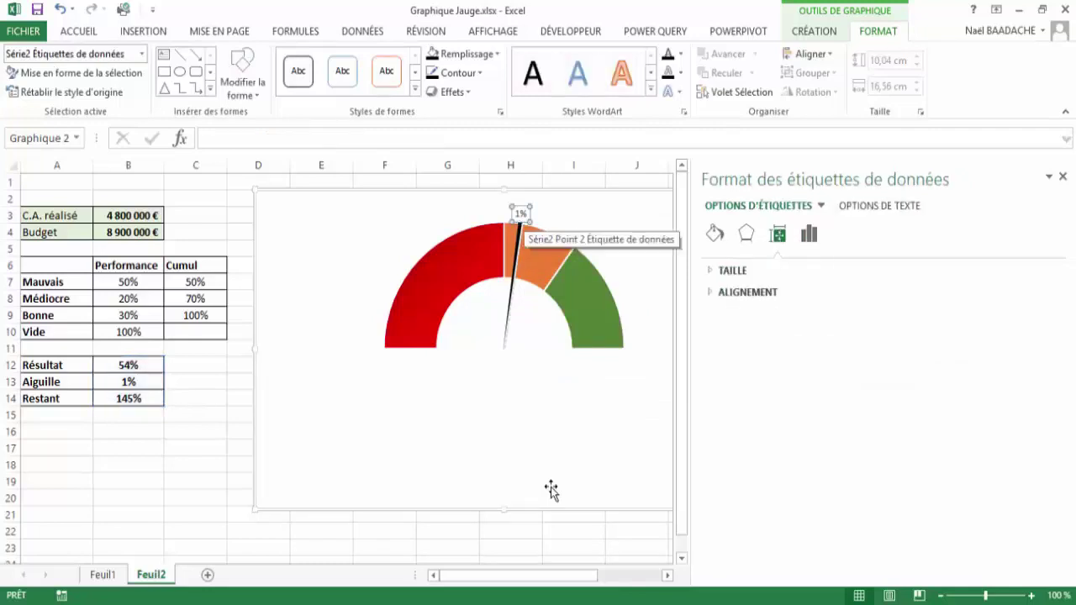
{"action": "key", "text": "Return"}
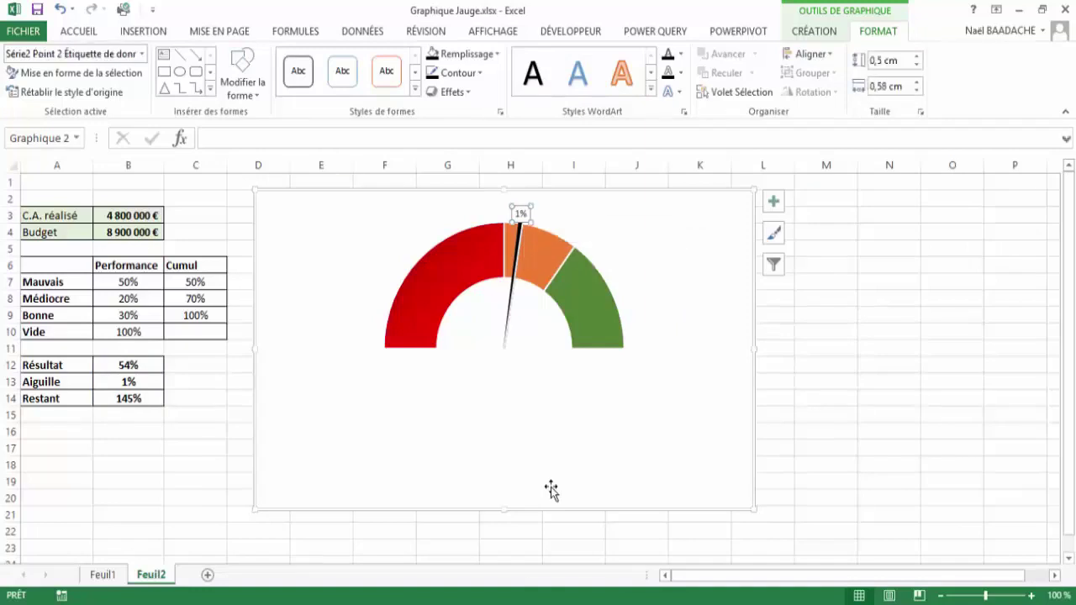
Step: Link the needle label to cell B12 so it reads 54%, and enlarge it to 10,5
{"action": "key", "text": "F2"}
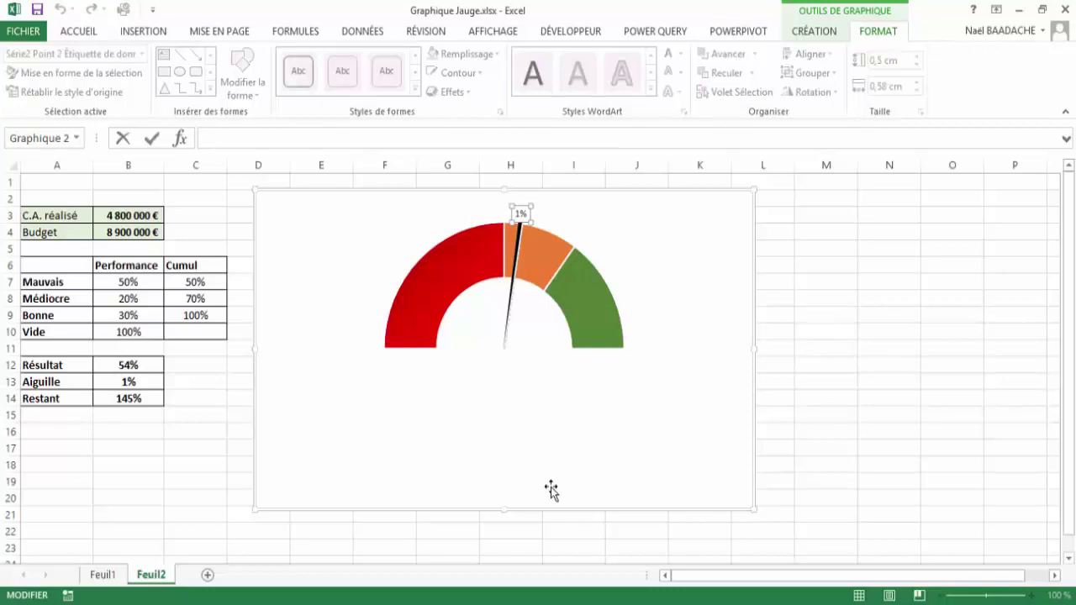
{"action": "type", "text": "="}
{"action": "key", "text": "Down"}
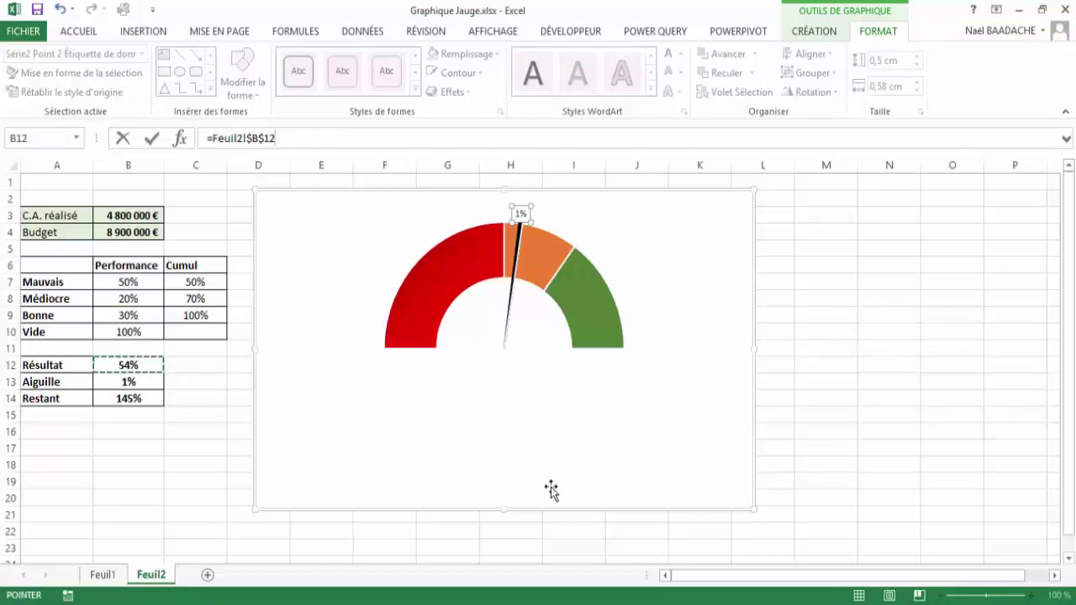
{"action": "key", "text": "Return"}
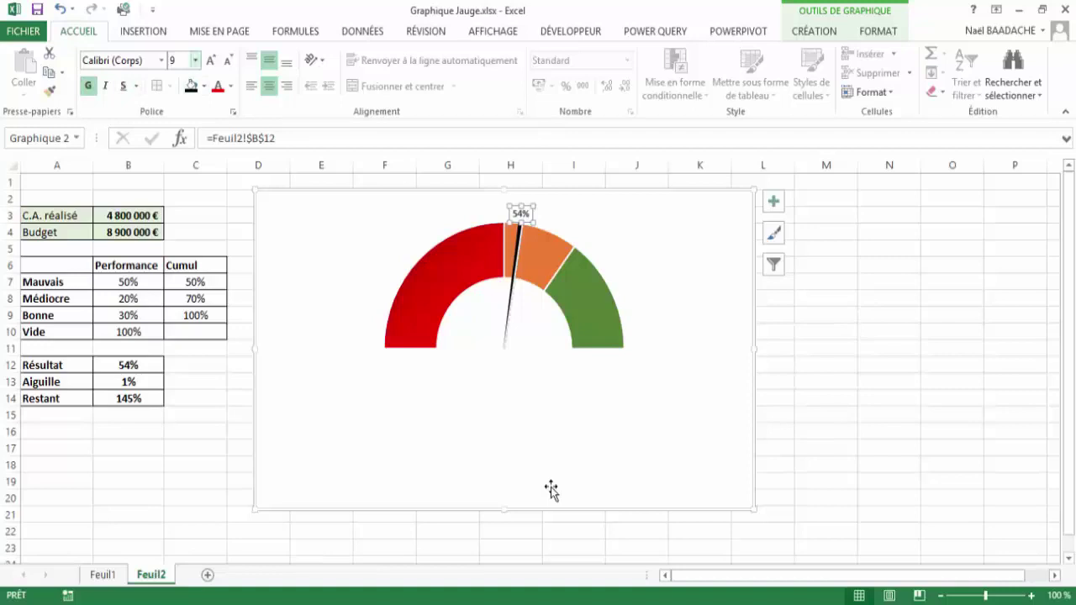
{"action": "key", "text": "ctrl+shift+period"}
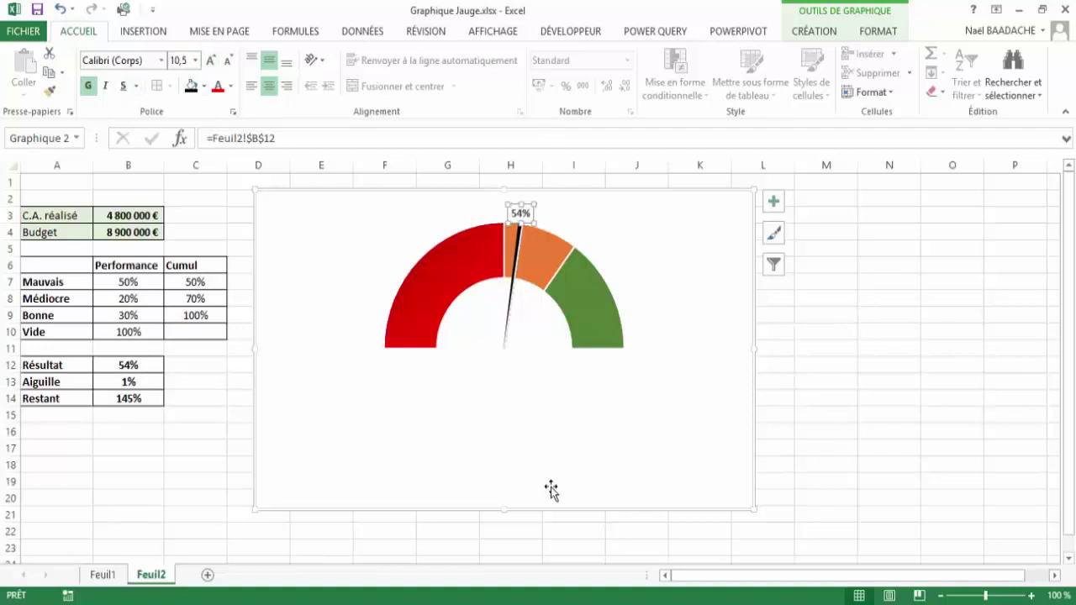
{"action": "mouse_move", "coordinate": [551, 490]}
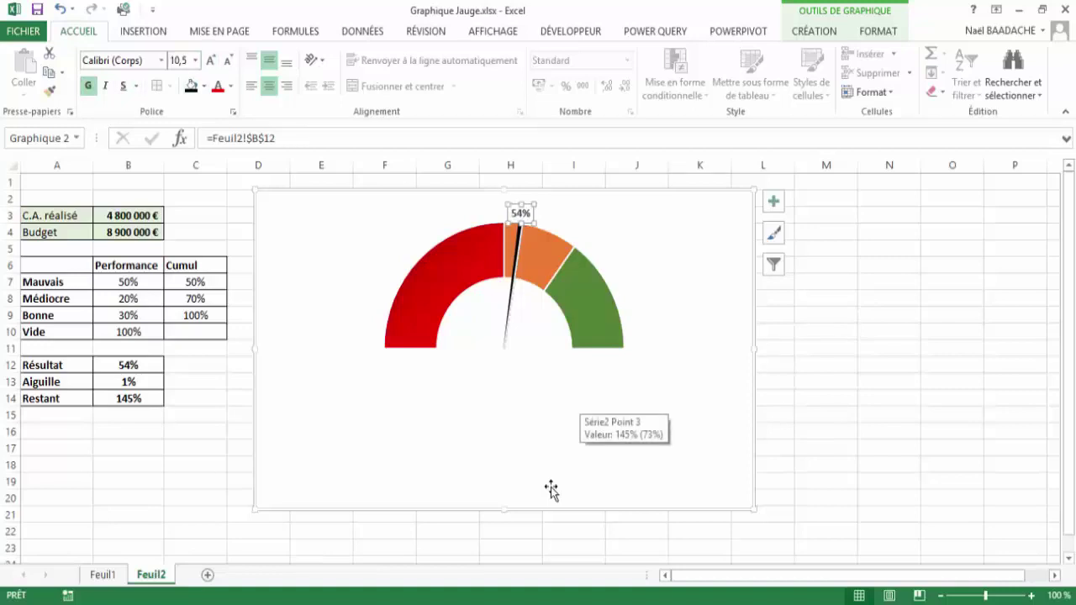
{"action": "key", "text": "Escape"}
{"action": "key", "text": "Escape"}
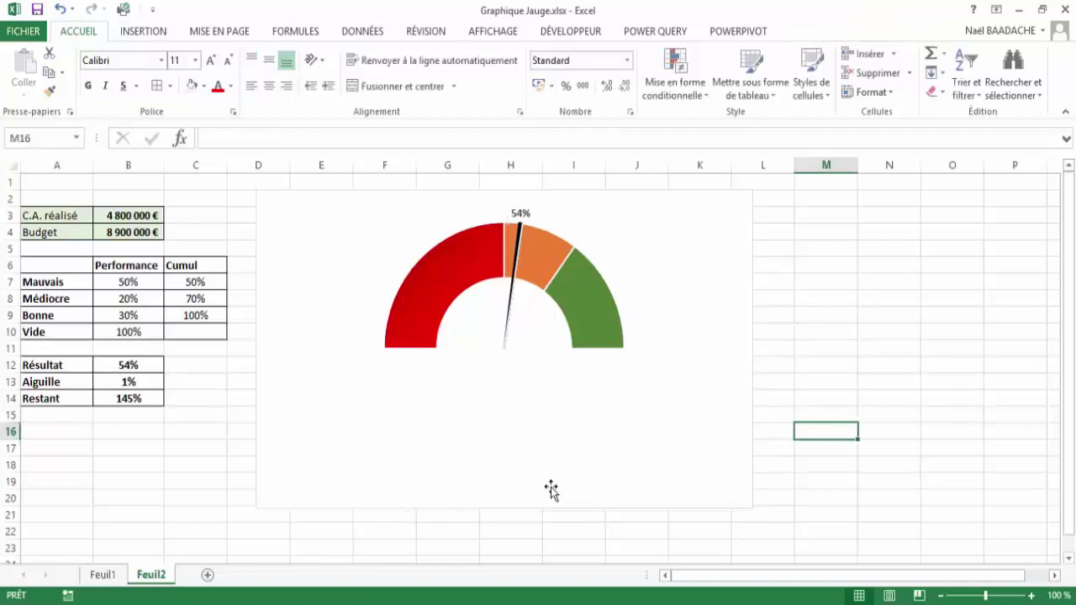
{"action": "key", "text": "ctrl+Page_Up"}
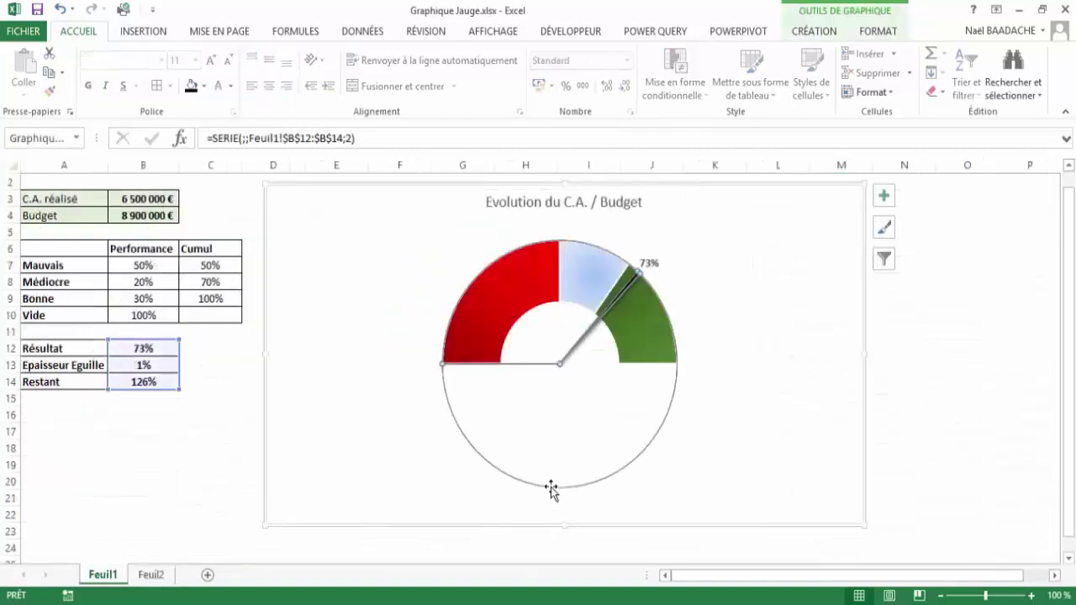
{"action": "key", "text": "Escape"}
{"action": "key", "text": "Escape"}
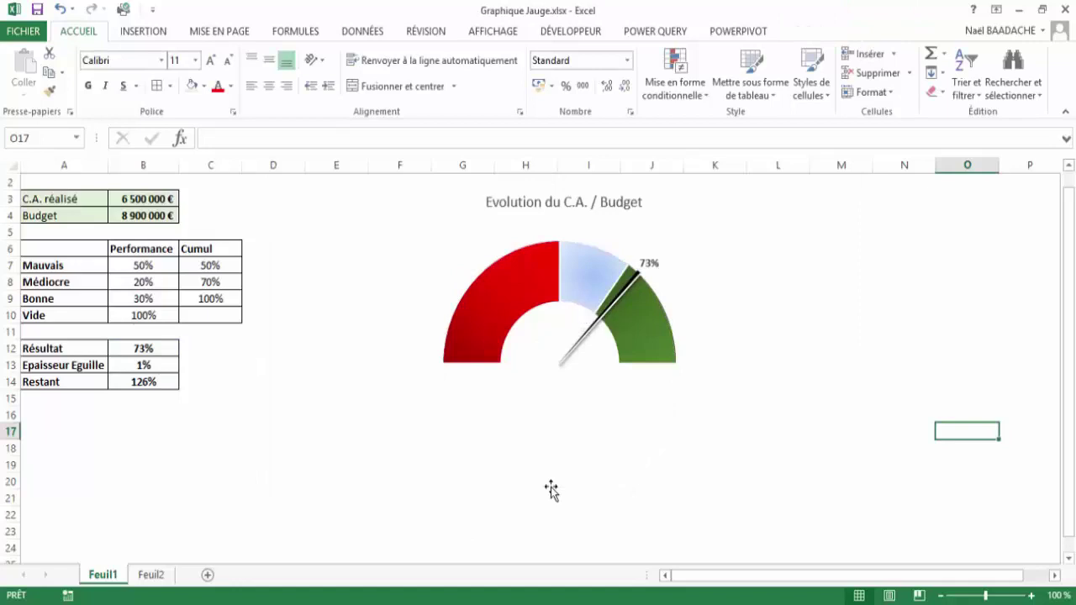
{"action": "key", "text": "ctrl+Page_Down"}
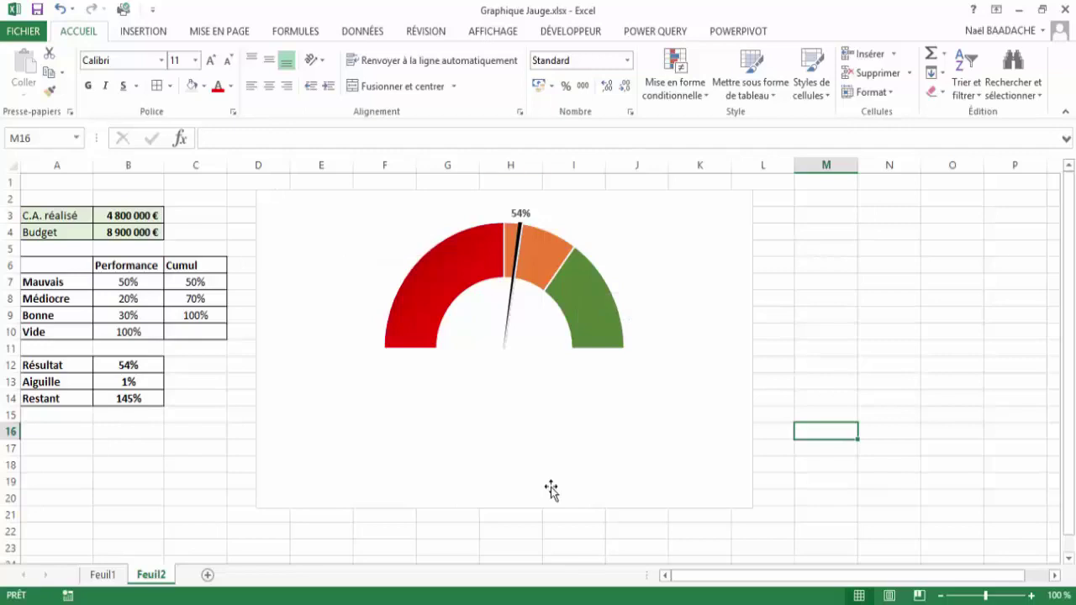
{"action": "key", "text": "Up"}
{"action": "key", "text": "Up"}
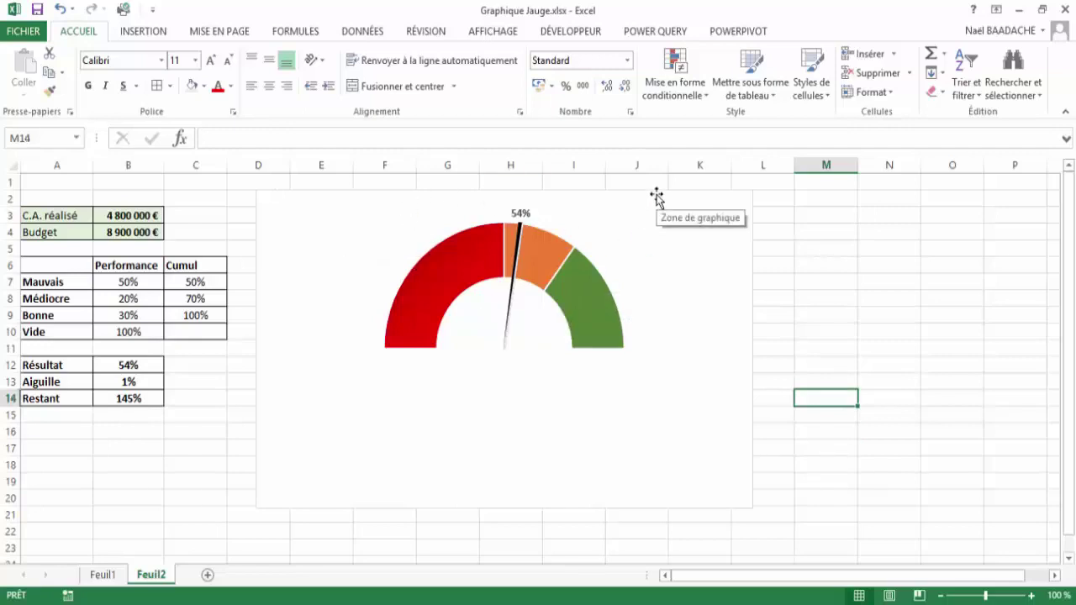
Step: Add a chart title above the gauge reading 'Evolution du C.A. / budget'
{"action": "left_click", "coordinate": [656, 203]}
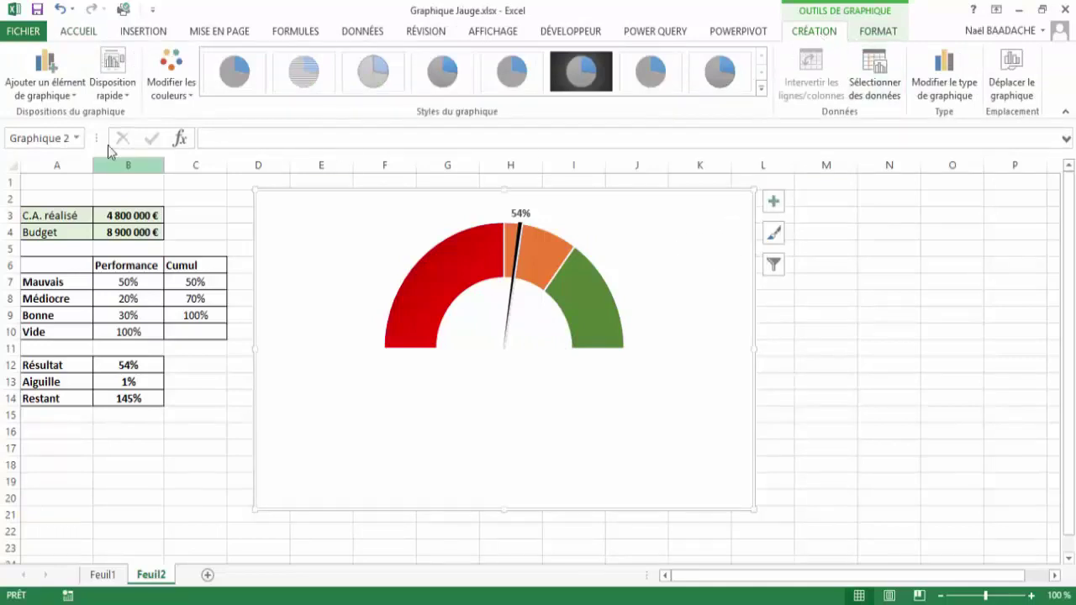
{"action": "left_click", "coordinate": [74, 100]}
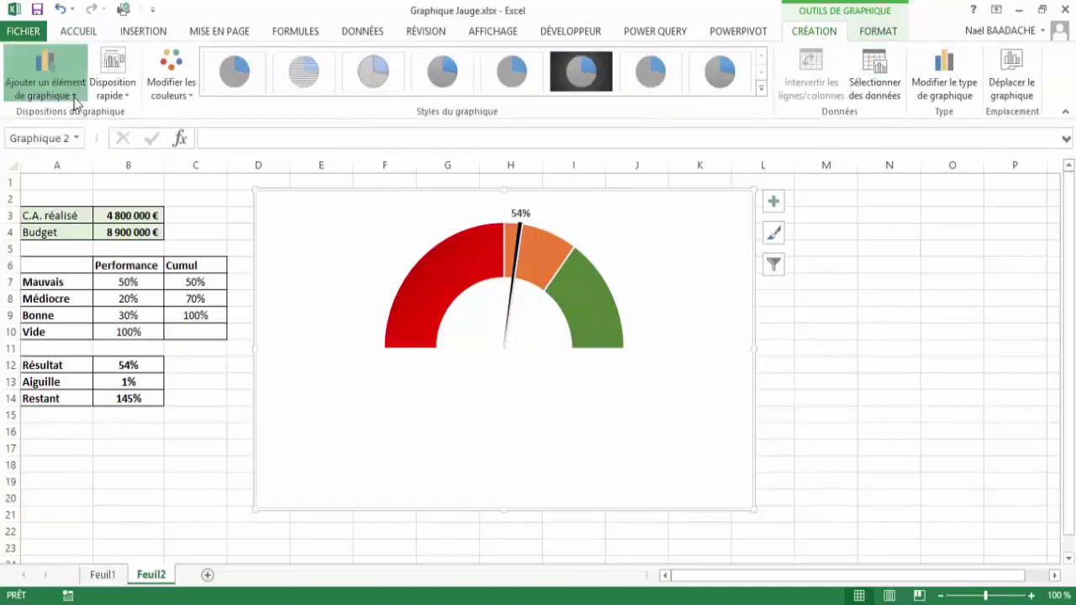
{"action": "mouse_move", "coordinate": [74, 118]}
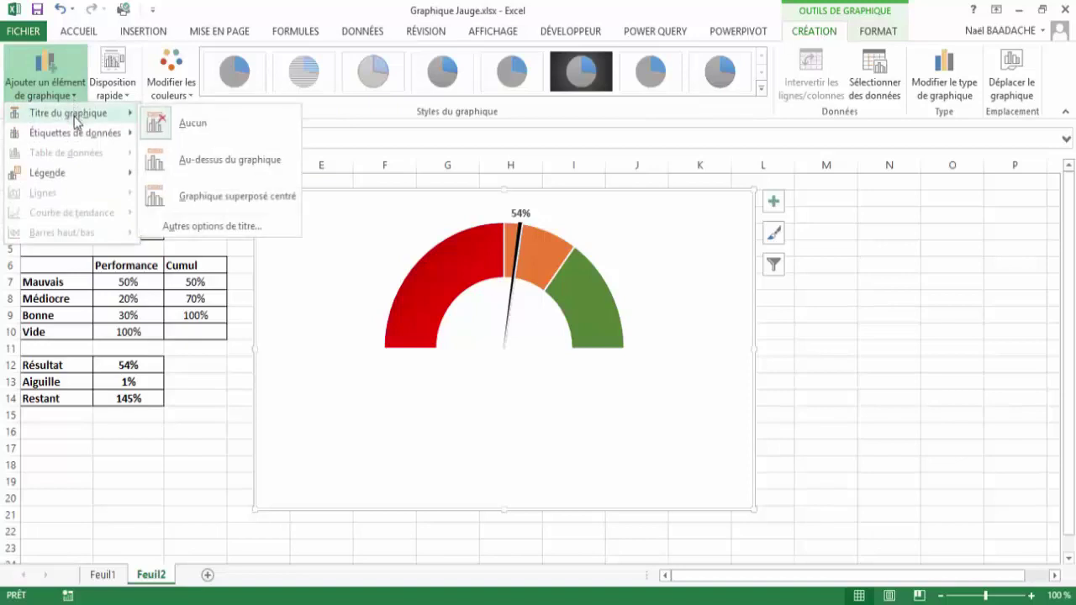
{"action": "left_click", "coordinate": [208, 166]}
{"action": "left_click", "coordinate": [496, 211]}
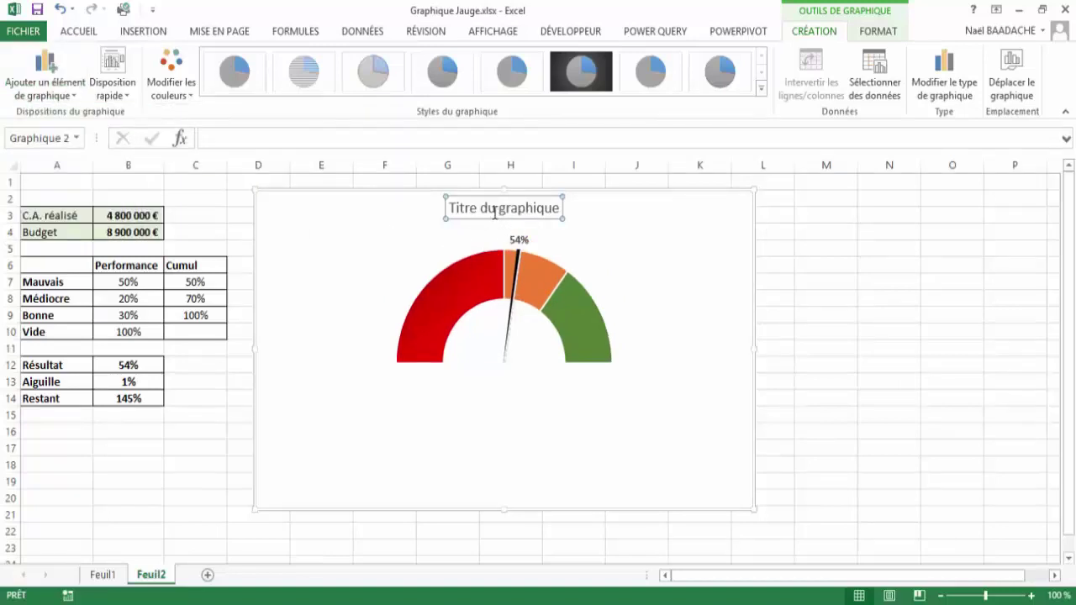
{"action": "left_click_drag", "start_coordinate": [450, 208], "coordinate": [565, 214]}
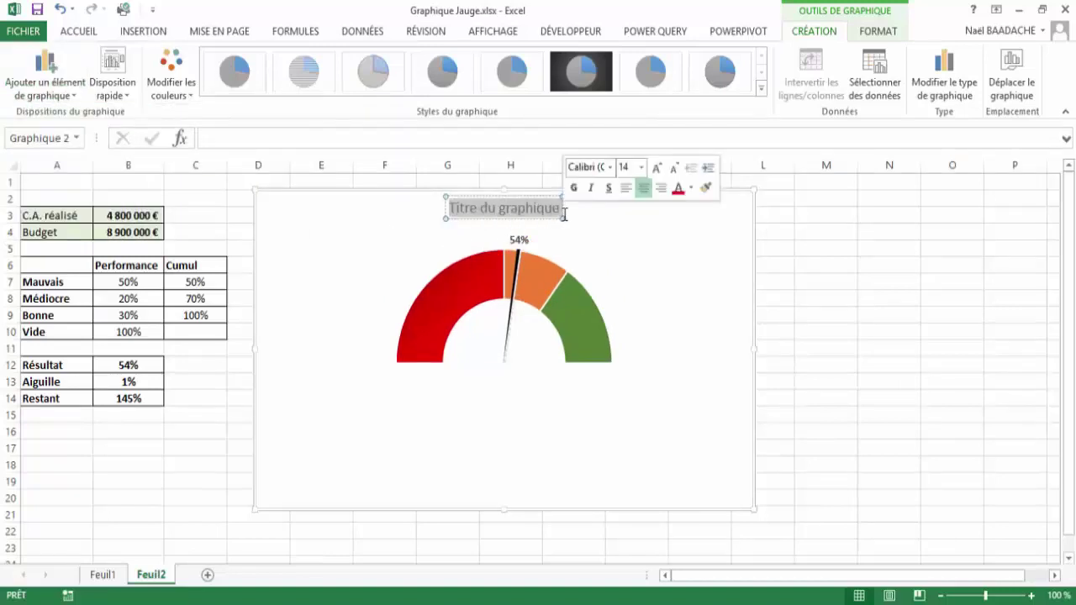
{"action": "type", "text": "Evolutio"}
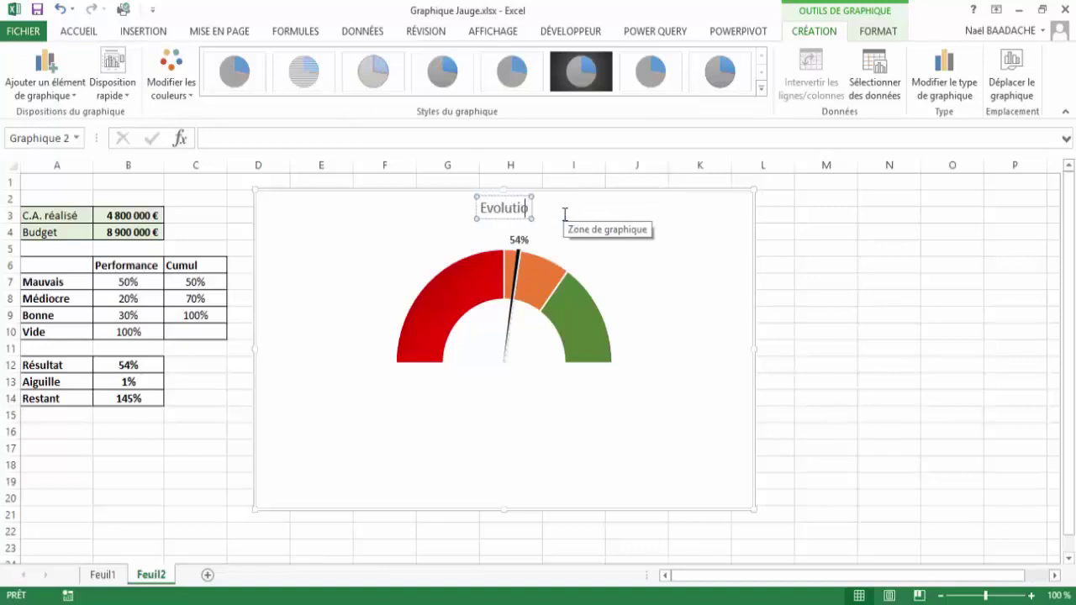
{"action": "type", "text": "n du C.A."}
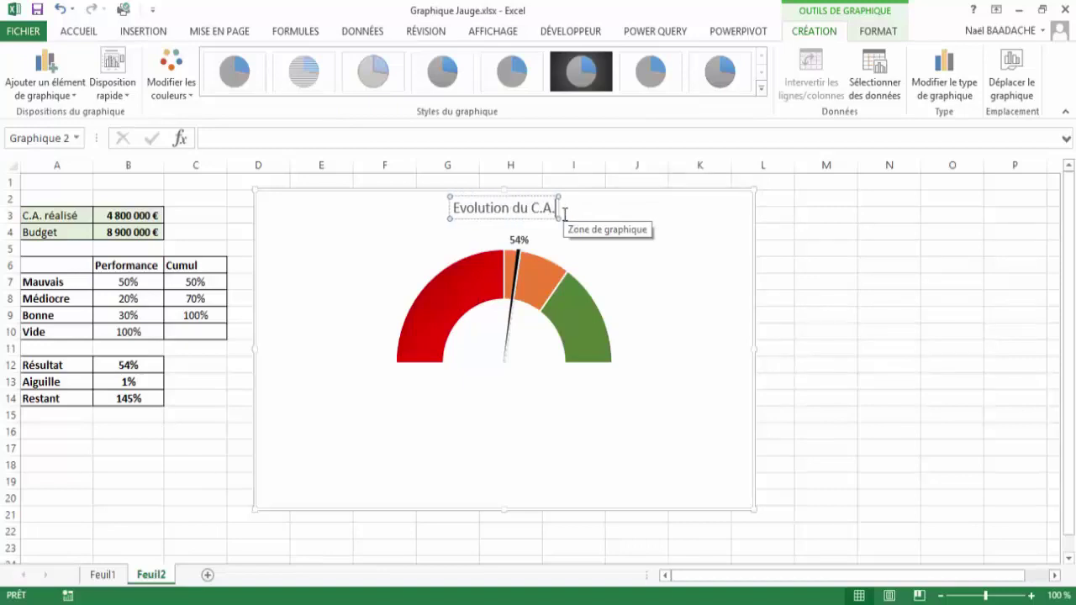
{"action": "type", "text": " /"}
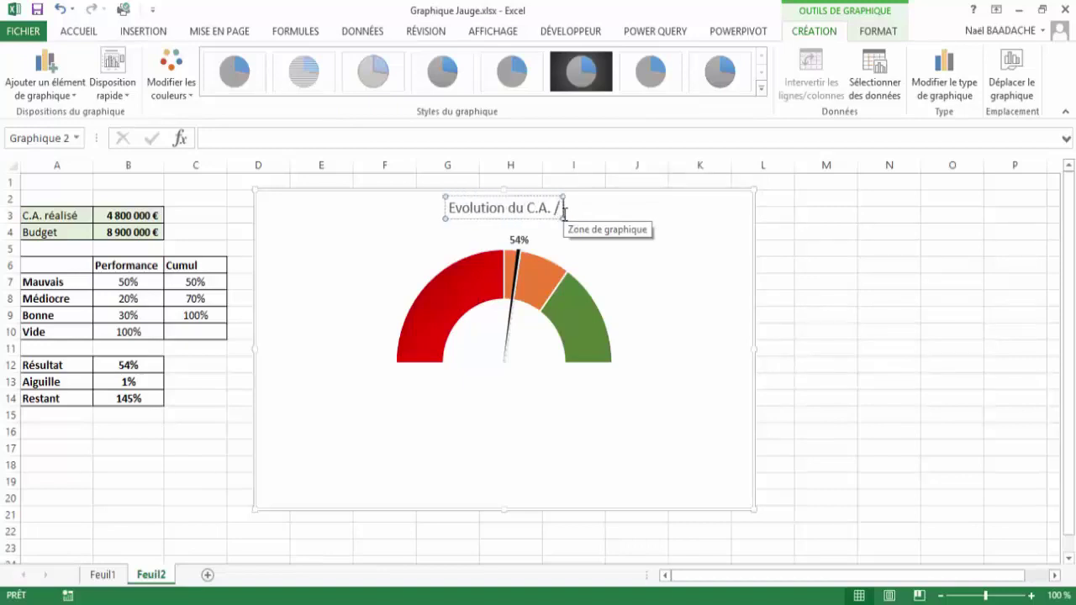
{"action": "type", "text": " budget"}
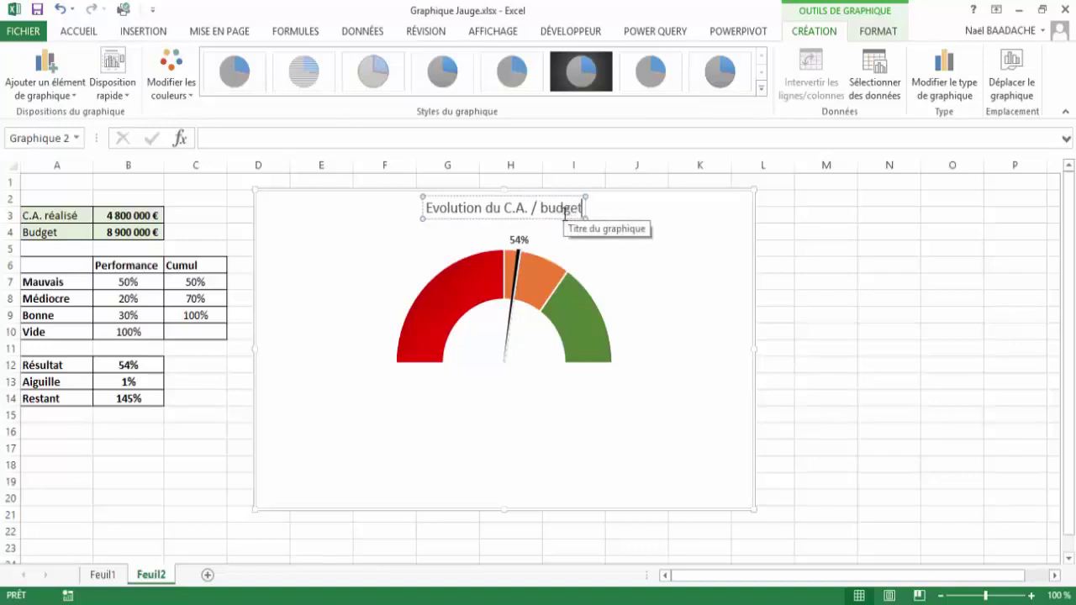
{"action": "left_click", "coordinate": [805, 312]}
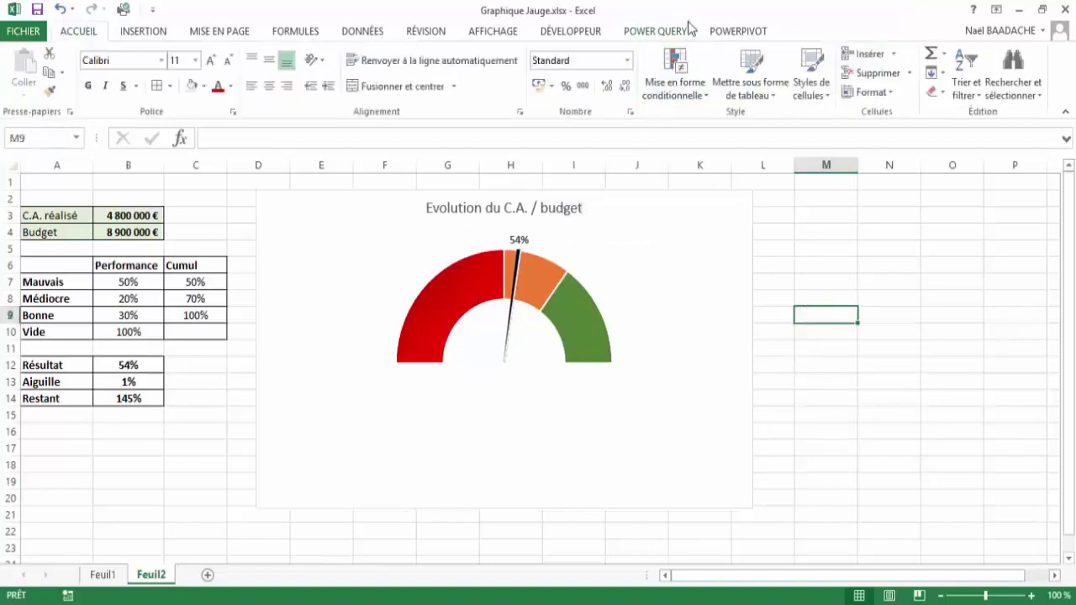
Step: Hide Feuil2's gridlines and set the chart to Aucun remplissage and Sans contour
{"action": "left_click", "coordinate": [510, 31]}
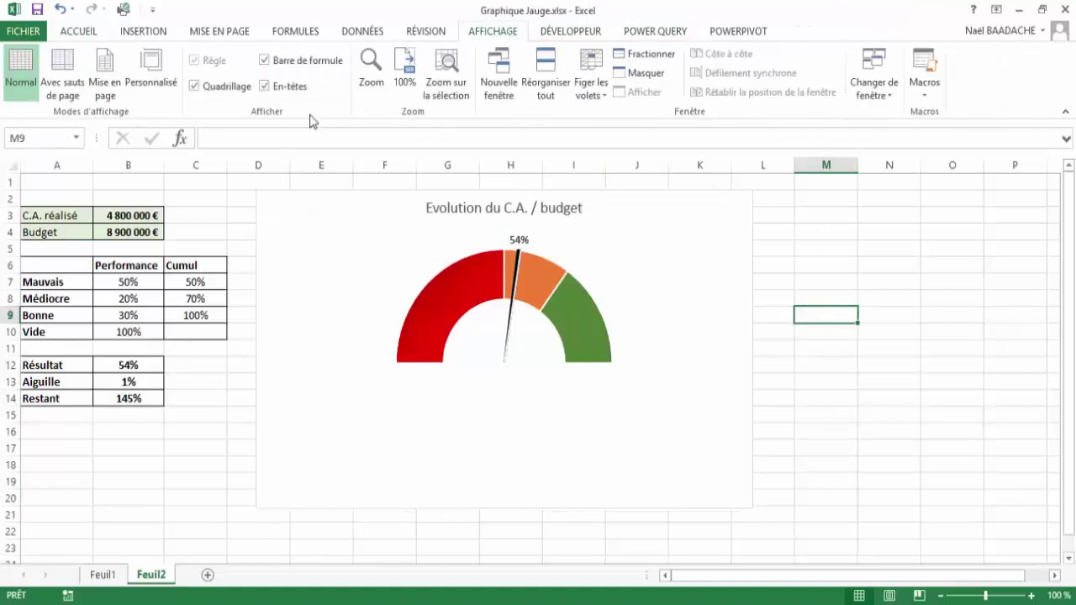
{"action": "left_click", "coordinate": [210, 89]}
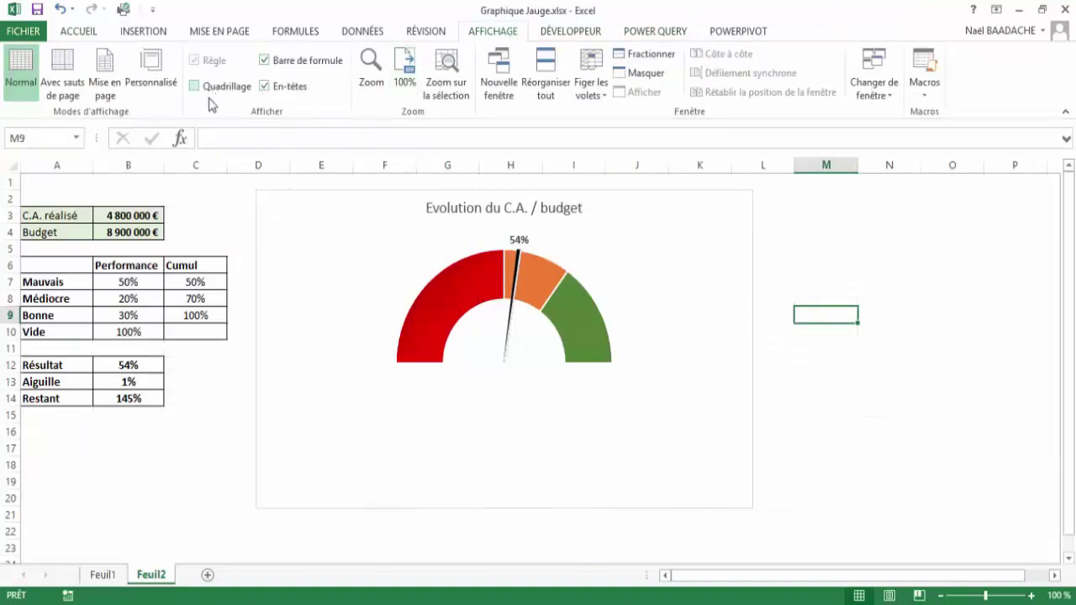
{"action": "left_click", "coordinate": [724, 194]}
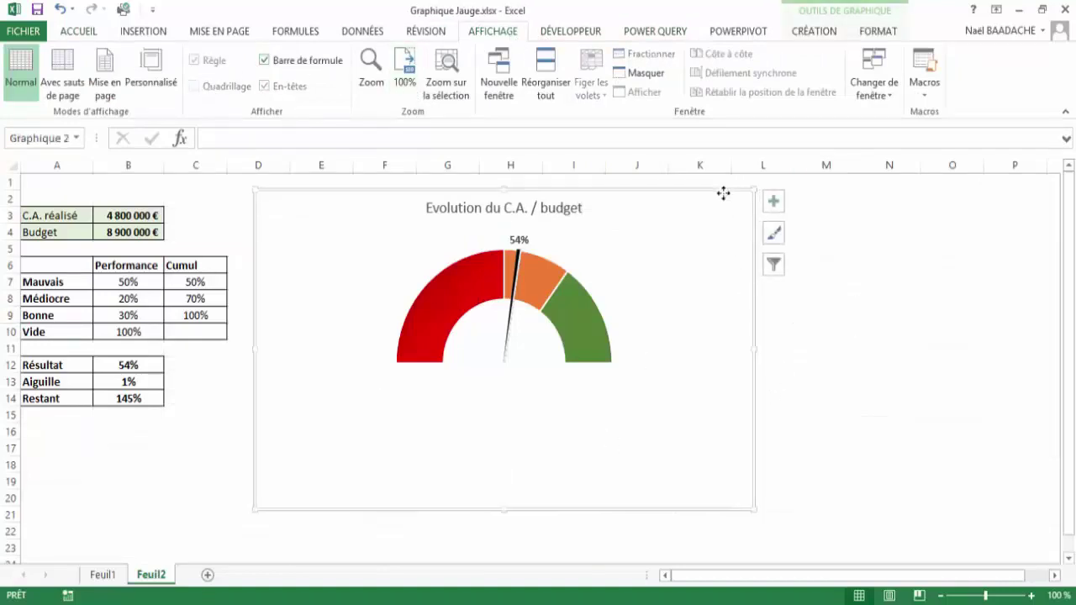
{"action": "left_click", "coordinate": [878, 33]}
{"action": "left_click", "coordinate": [500, 55]}
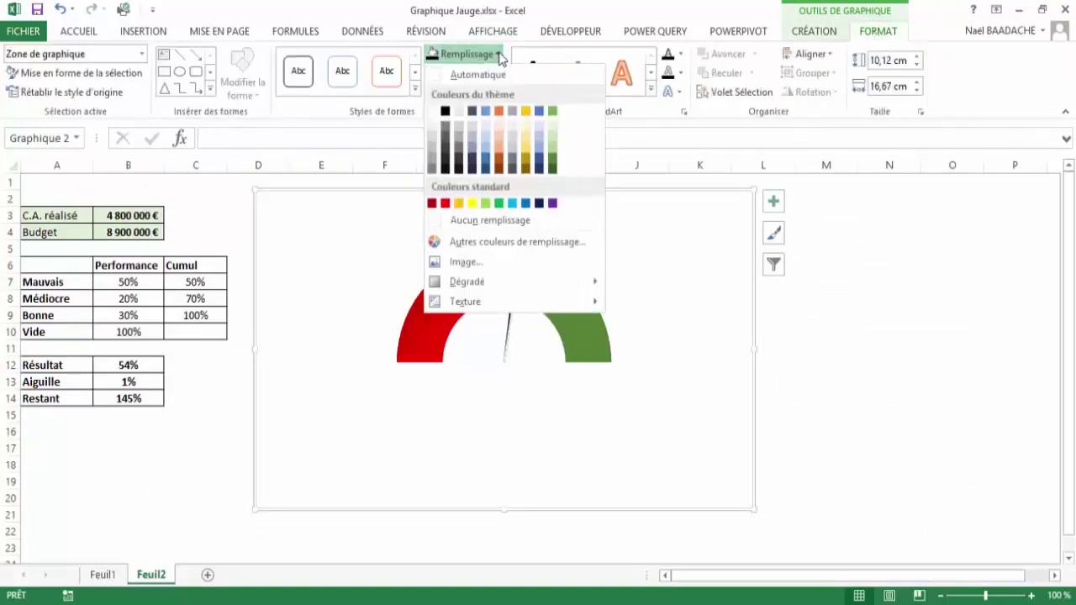
{"action": "left_click", "coordinate": [458, 220]}
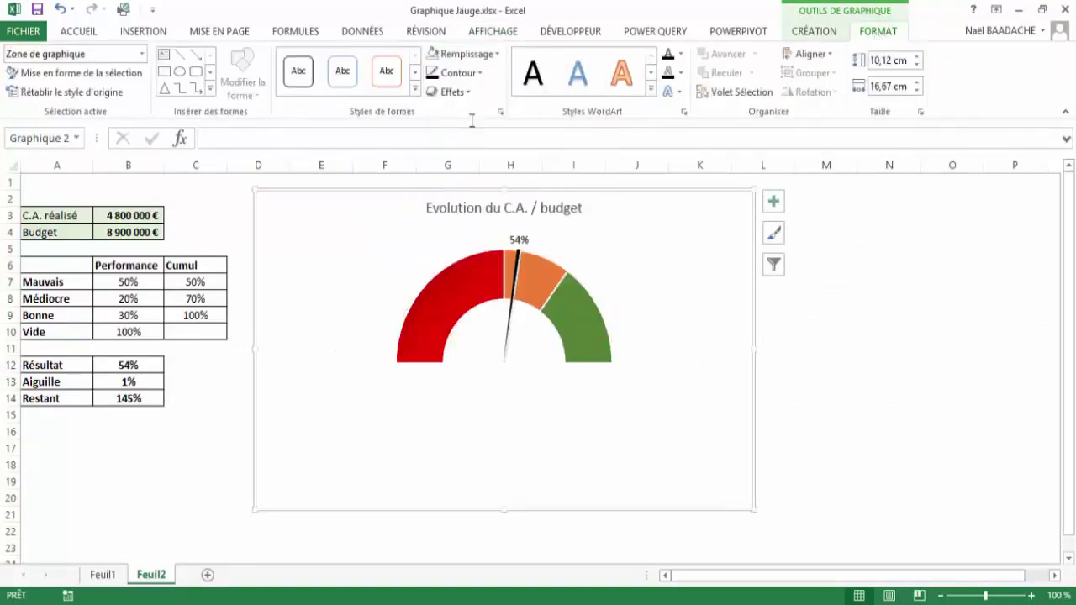
{"action": "left_click", "coordinate": [480, 74]}
{"action": "left_click", "coordinate": [478, 243]}
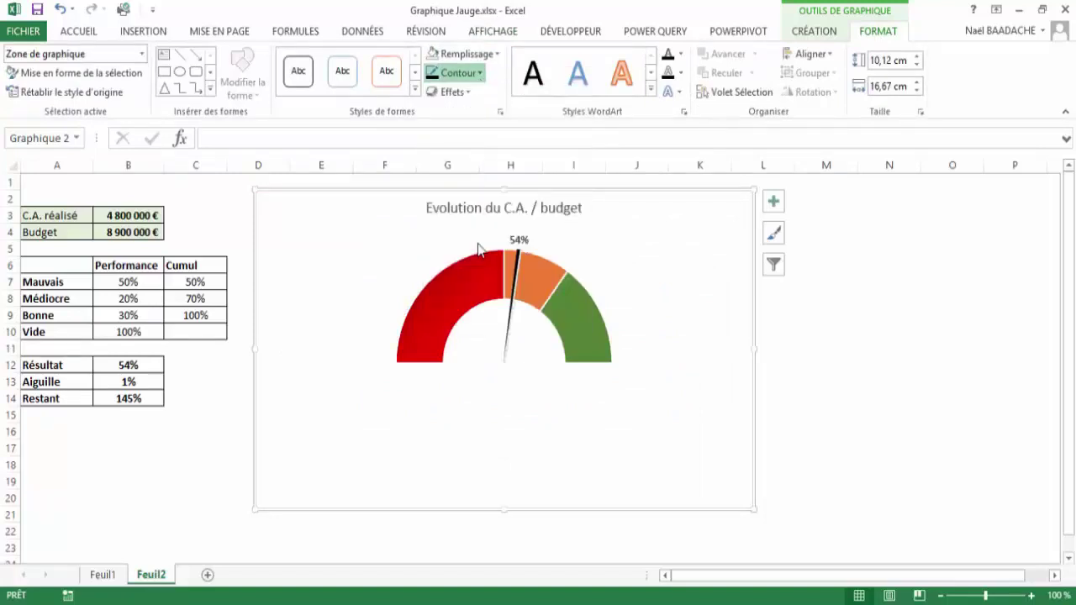
{"action": "left_click", "coordinate": [887, 416]}
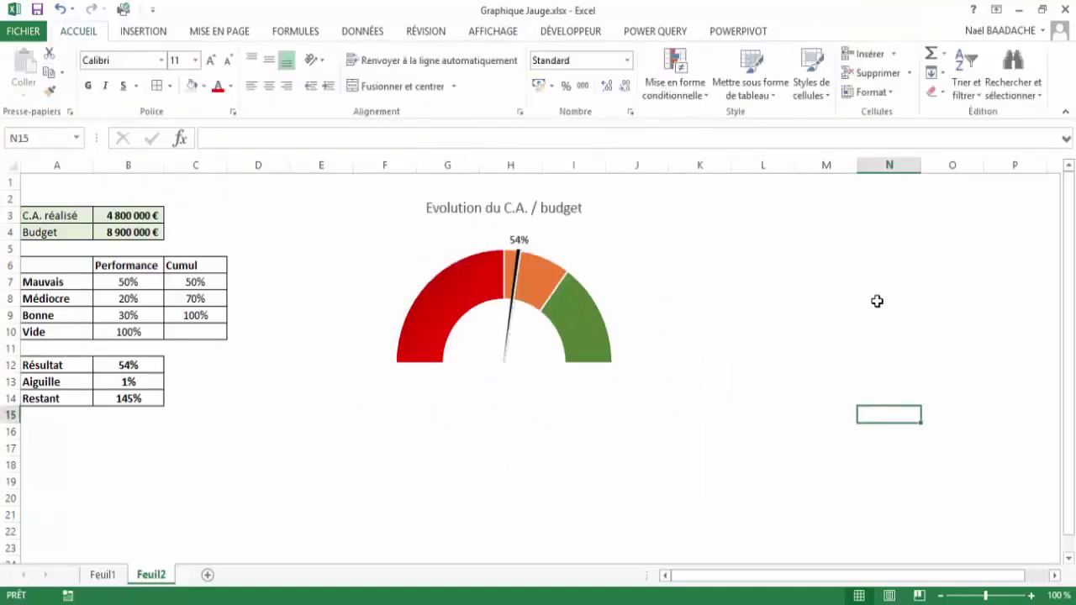